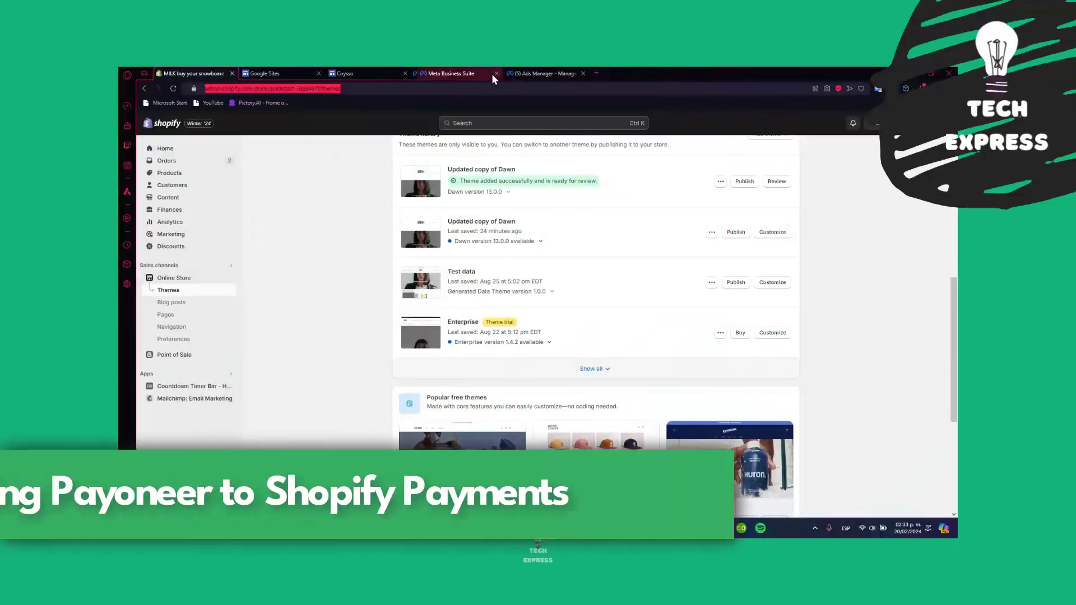
Step: Close the three unneeded browser tabs and the Google Sites tab
click(496, 74)
click(496, 73)
click(405, 73)
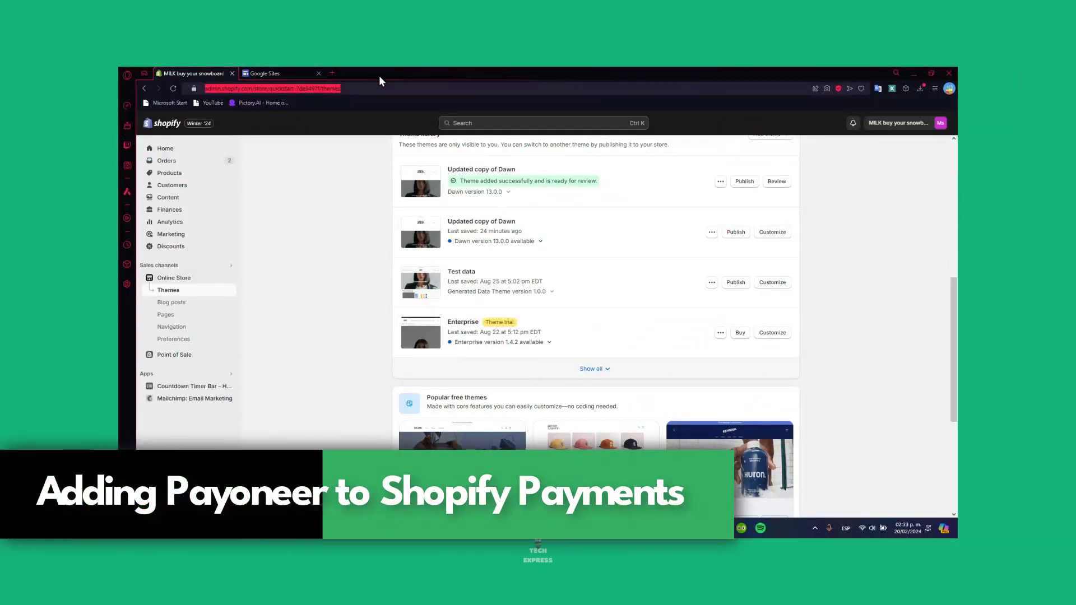
click(280, 74)
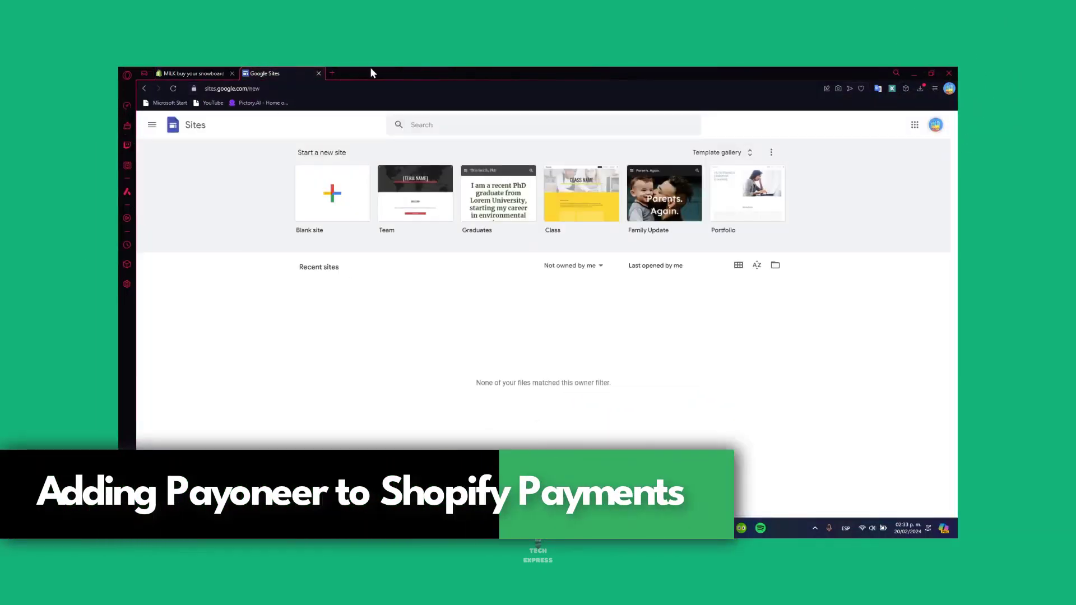
click(318, 74)
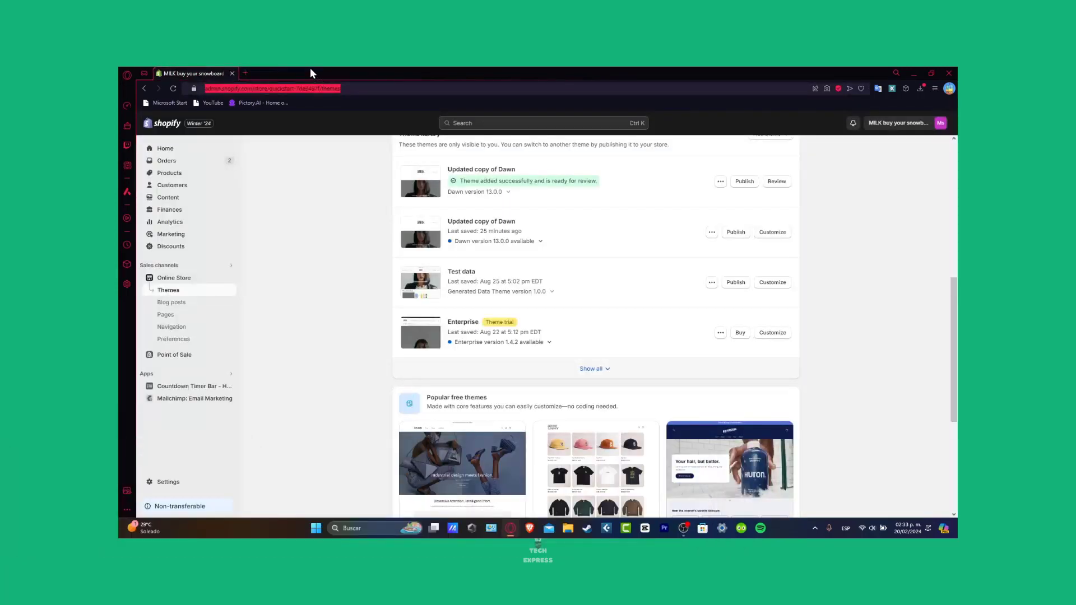
Step: Publish the Updated copy of Dawn theme from the success banner at the top of Themes
scroll(693, 292, up, 6)
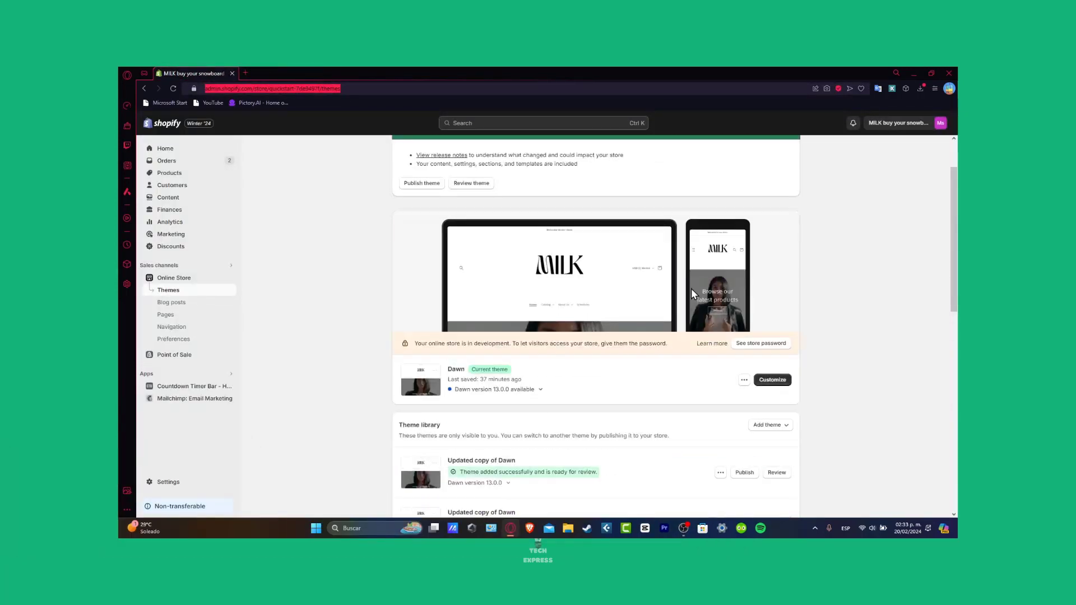
scroll(695, 294, up, 1)
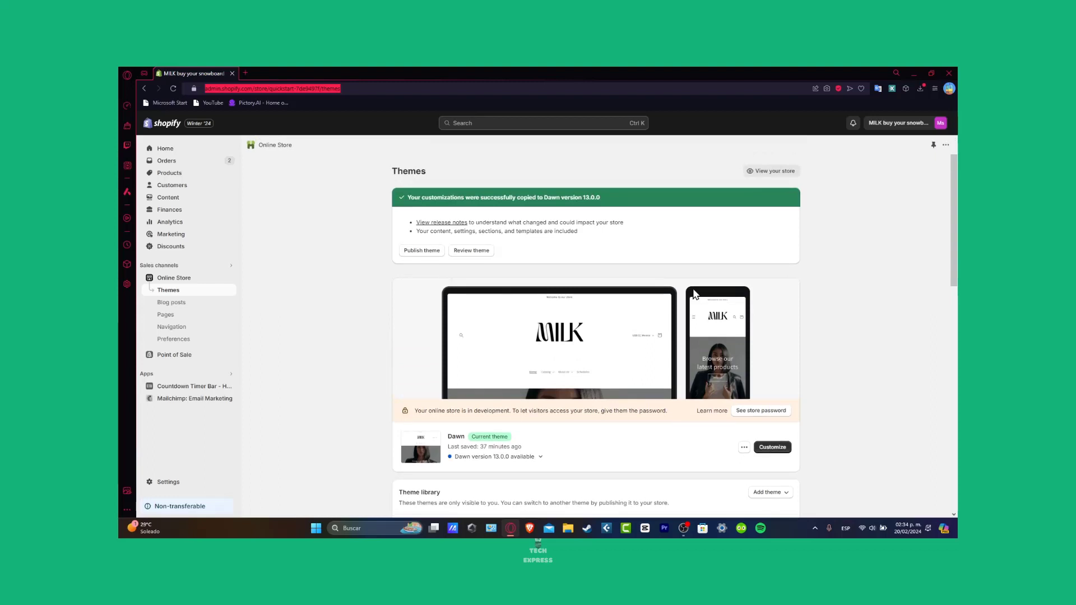
click(430, 255)
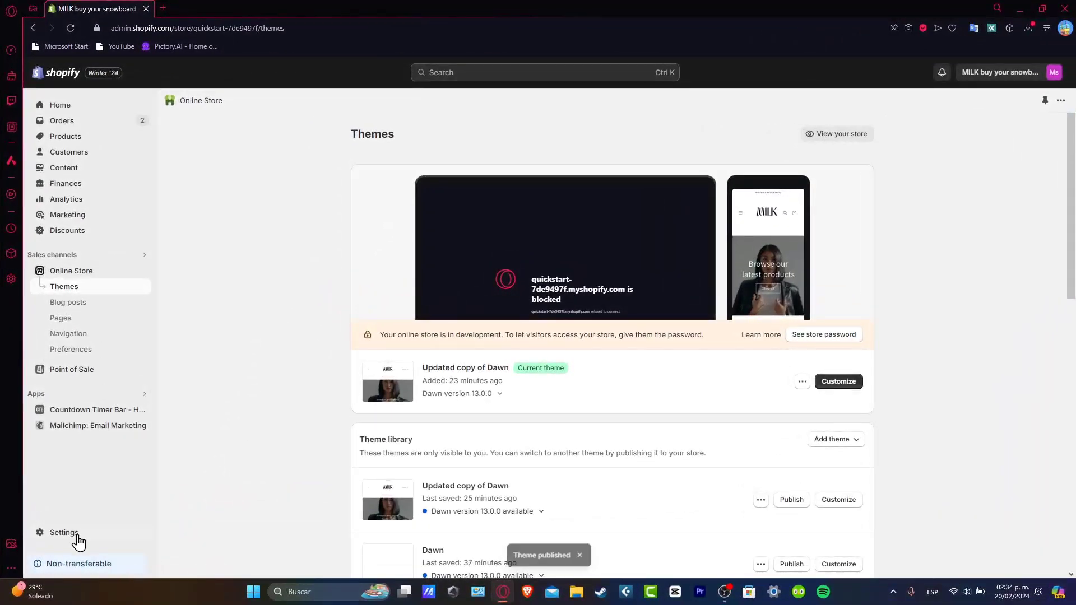
Step: Go to Settings > Payments to view Shopify Payments and the active PayPal provider
click(77, 535)
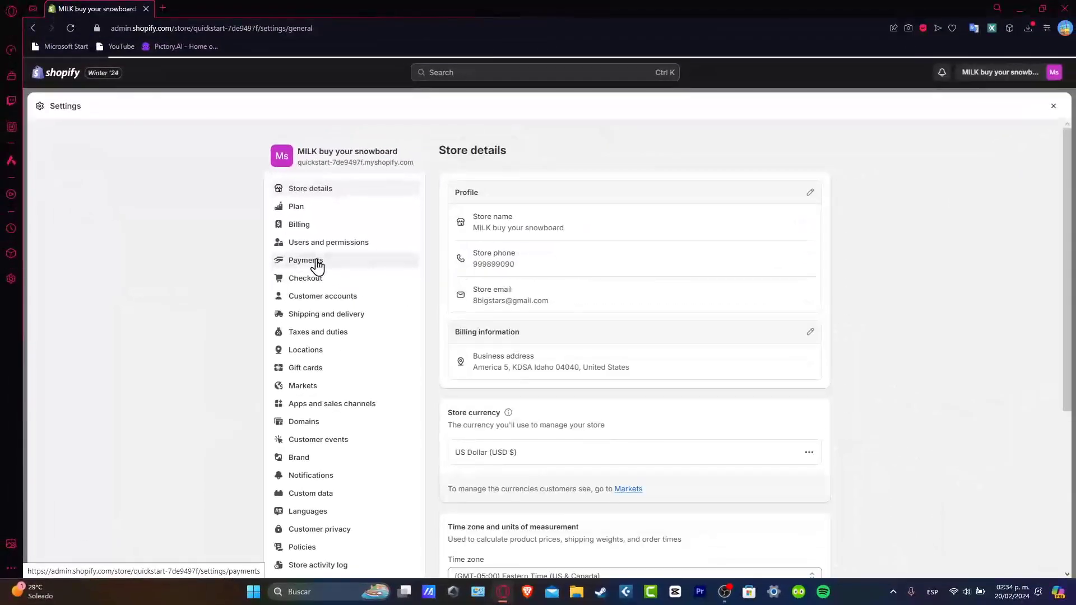
click(418, 143)
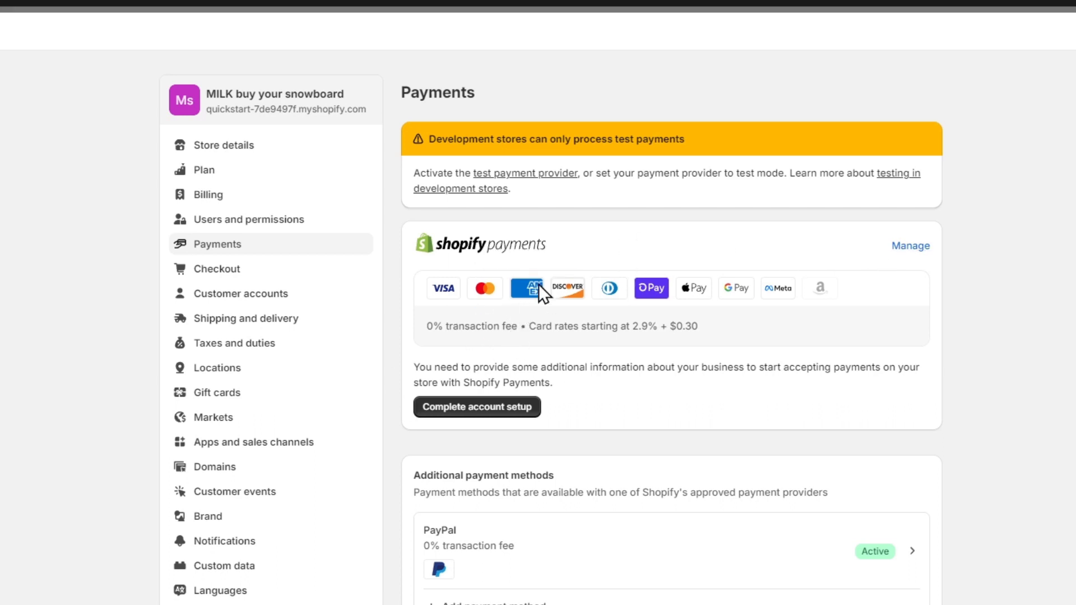
Step: Manage Shopify Payments and choose Switch to a third-party provider
click(914, 246)
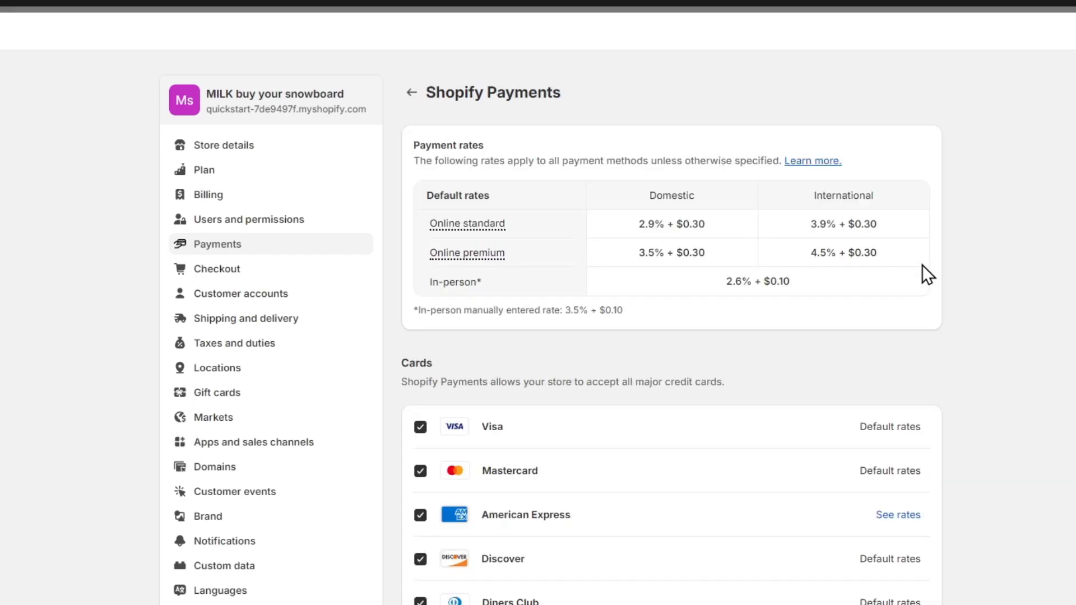
scroll(667, 353, down, 20)
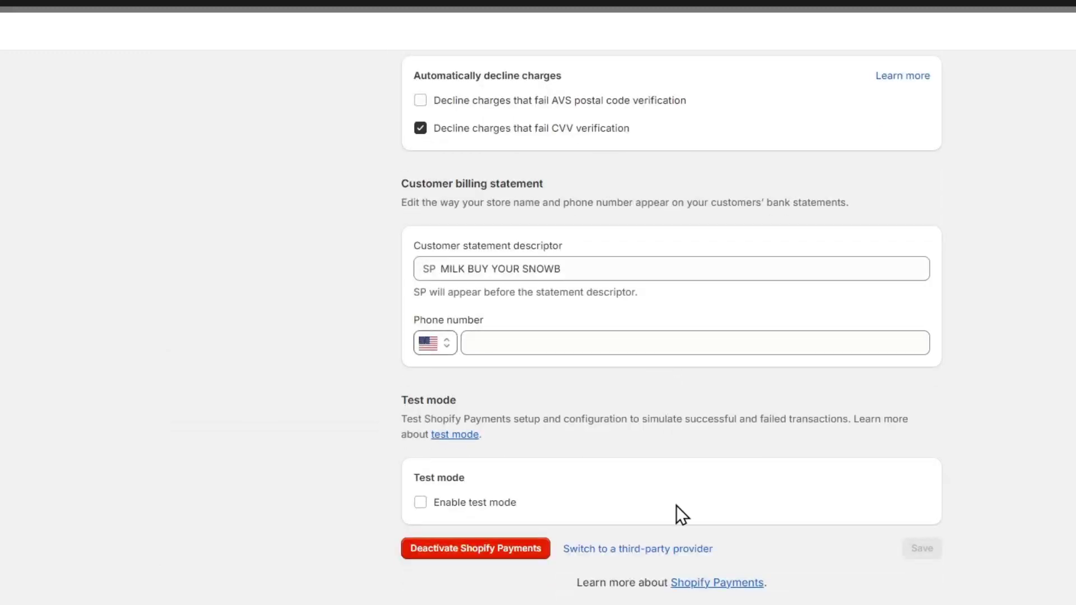
click(676, 550)
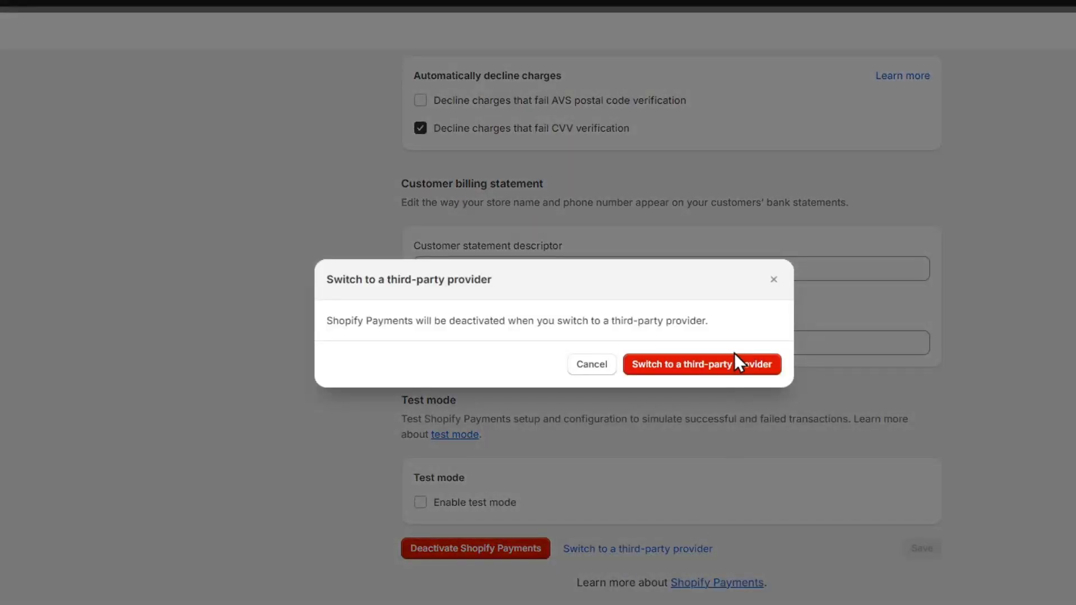
Step: Confirm the switch, filter third-party providers by 'payon' (no results), then return to Payments
click(705, 368)
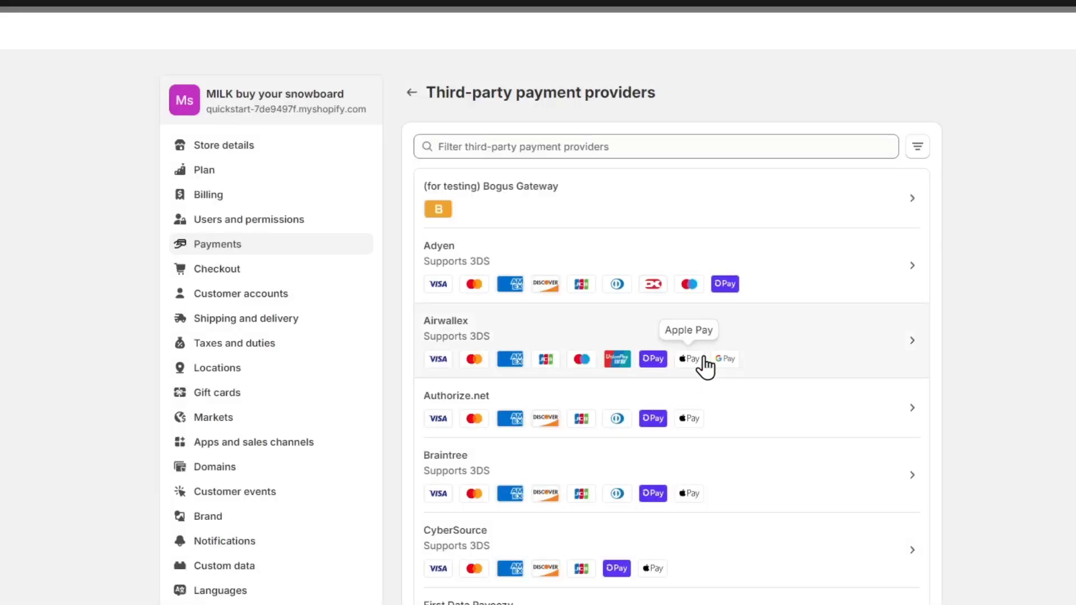
click(685, 148)
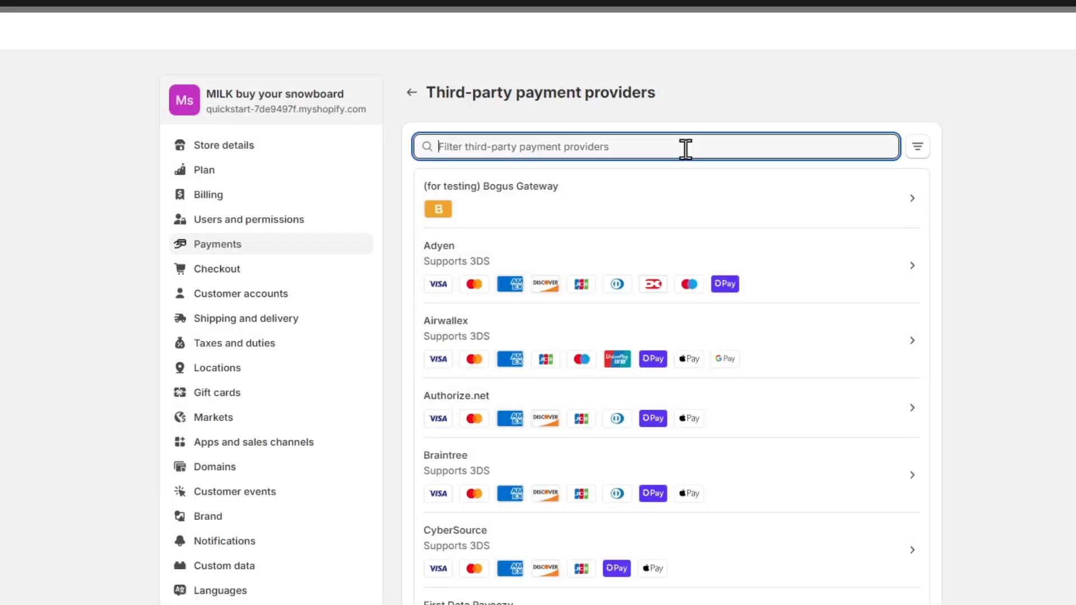
text(pay)
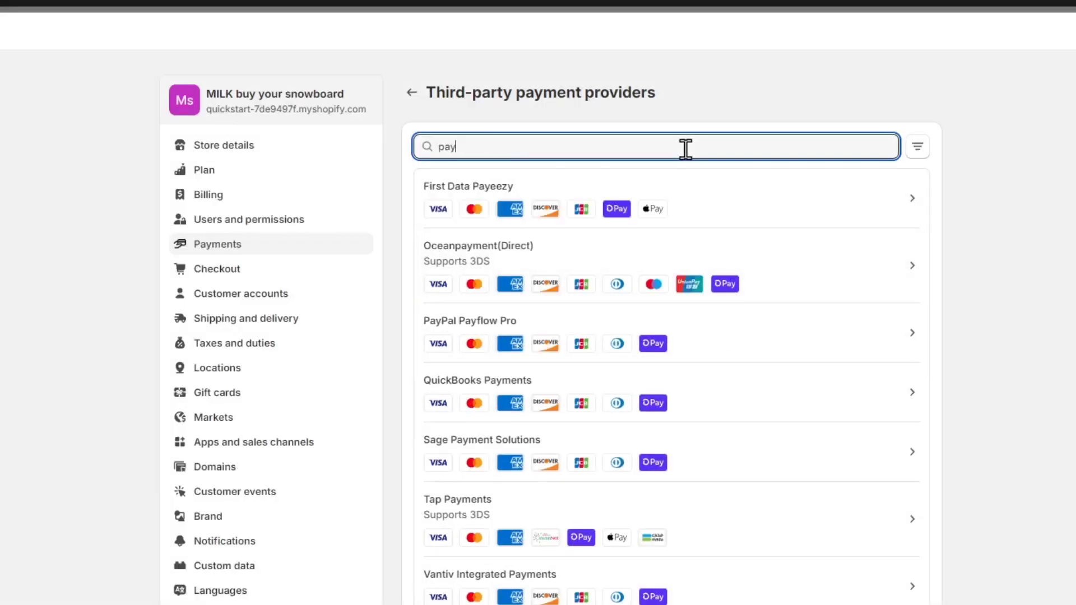
text(oneer)
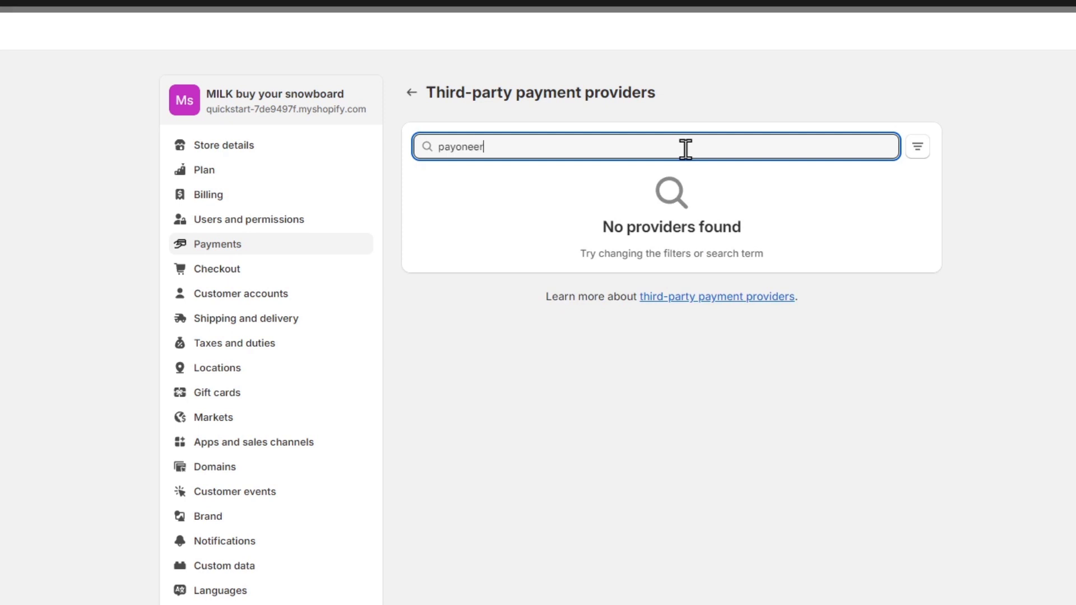
click(916, 147)
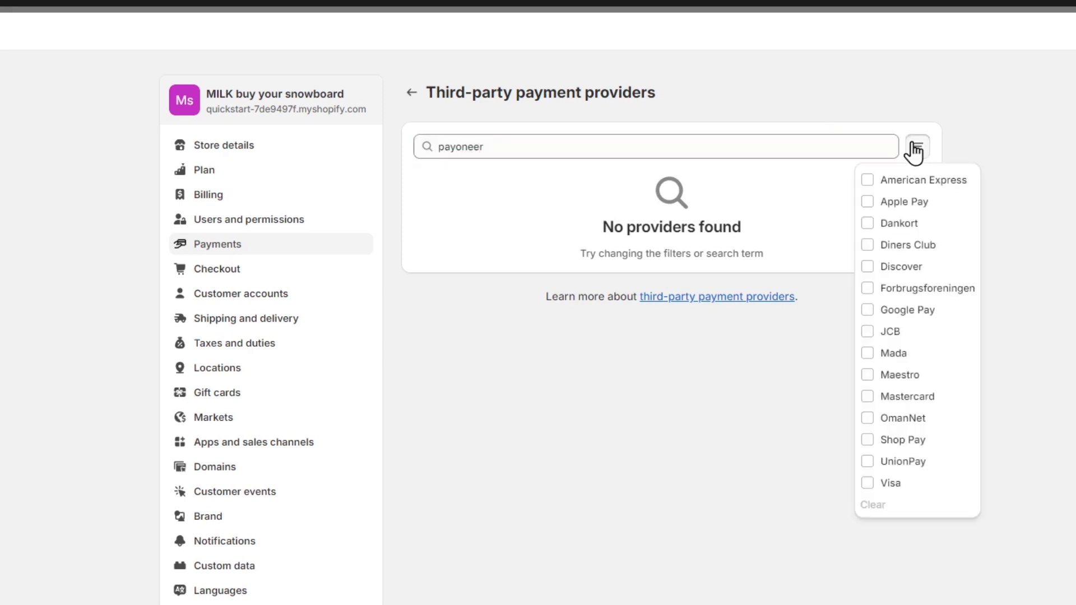
click(1060, 160)
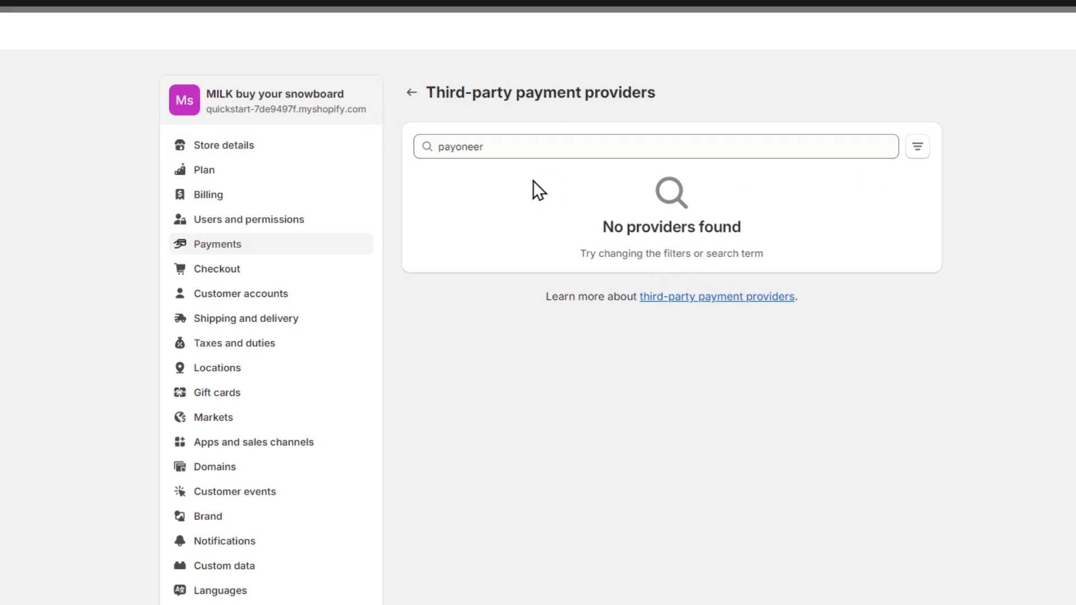
click(236, 244)
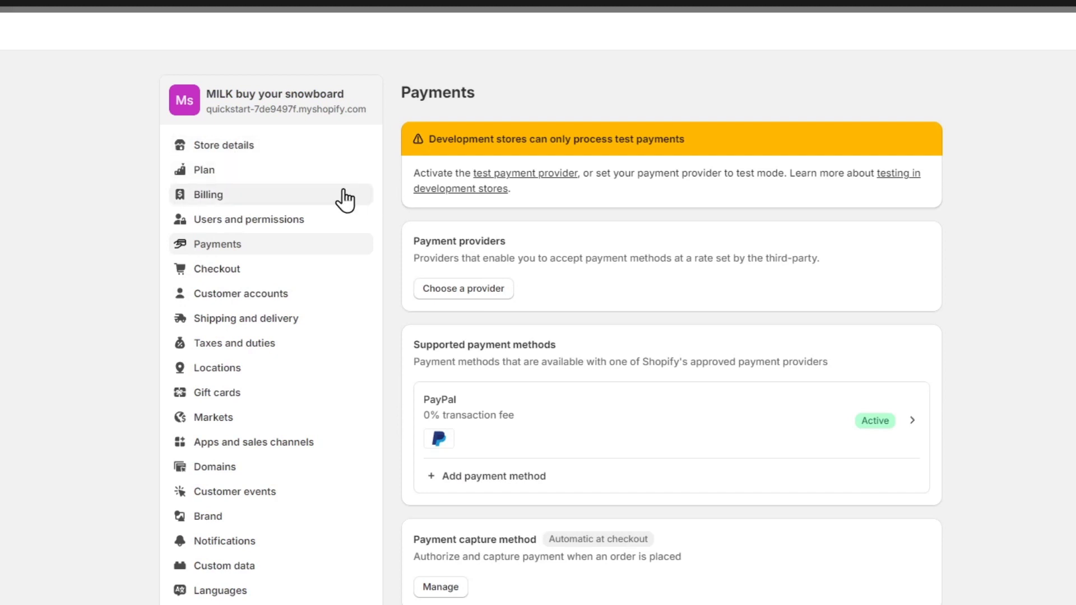
Step: Choose a provider and filter the list by 'payo' to find Payoneer Checkout Native Cards
click(495, 291)
click(553, 145)
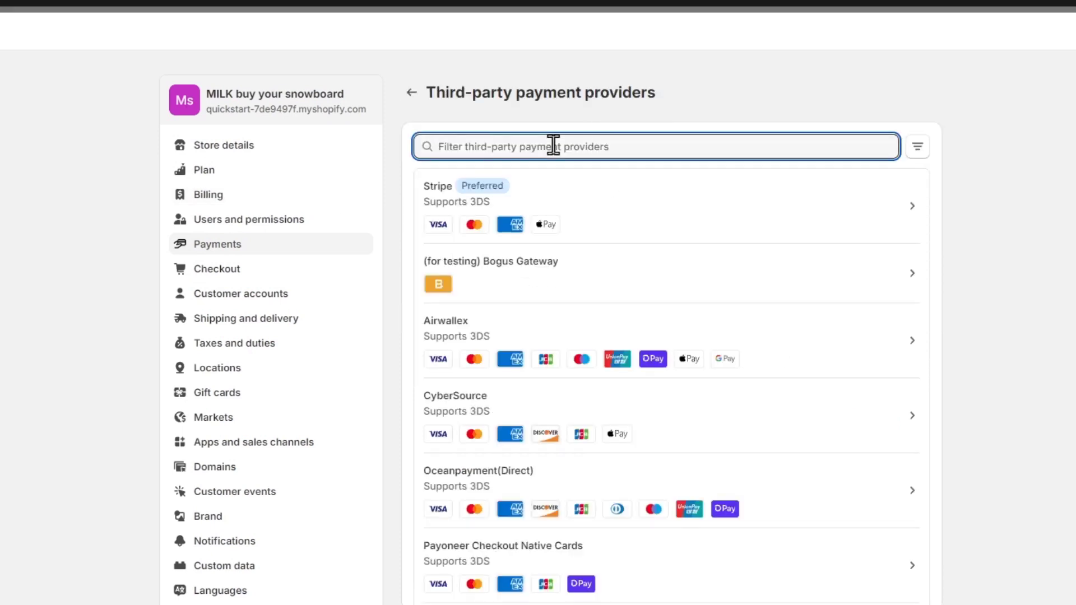
text(payo)
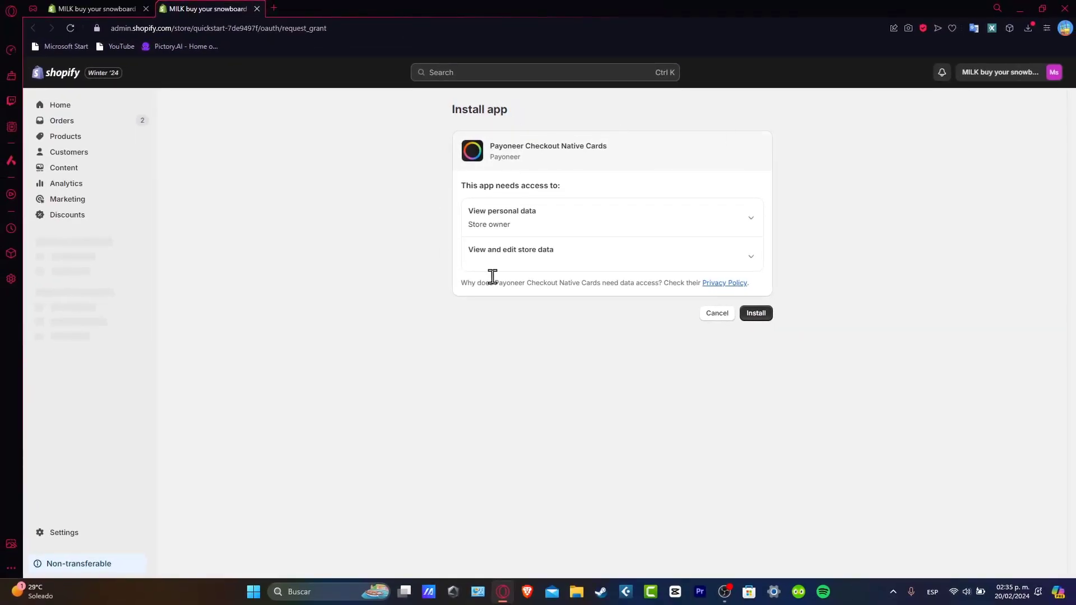
Step: Install the Payoneer Checkout Native Cards app from its provider page
click(767, 317)
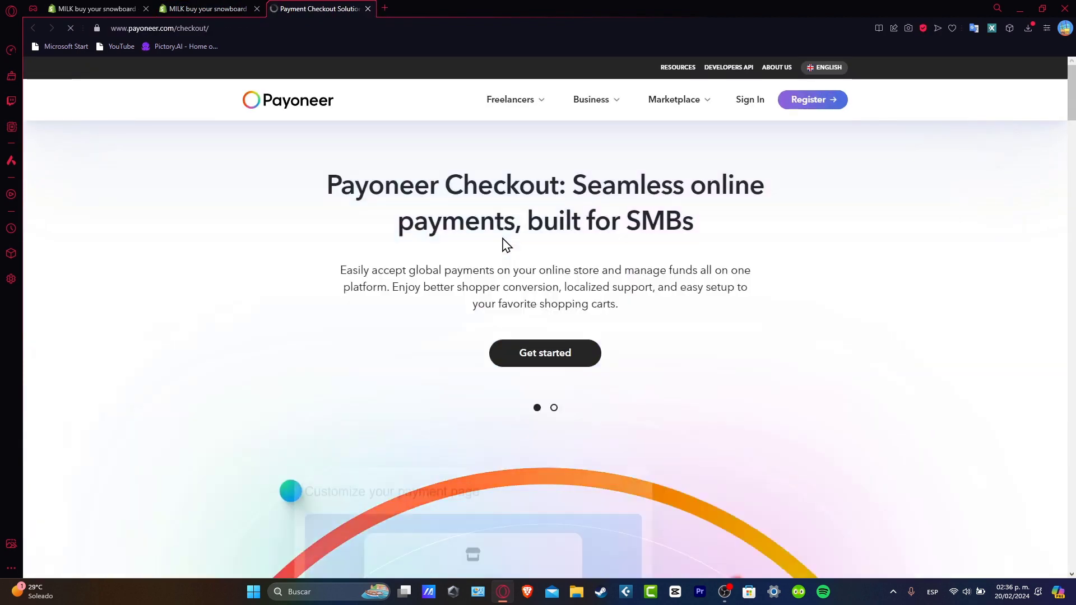
scroll(733, 257, down, 14)
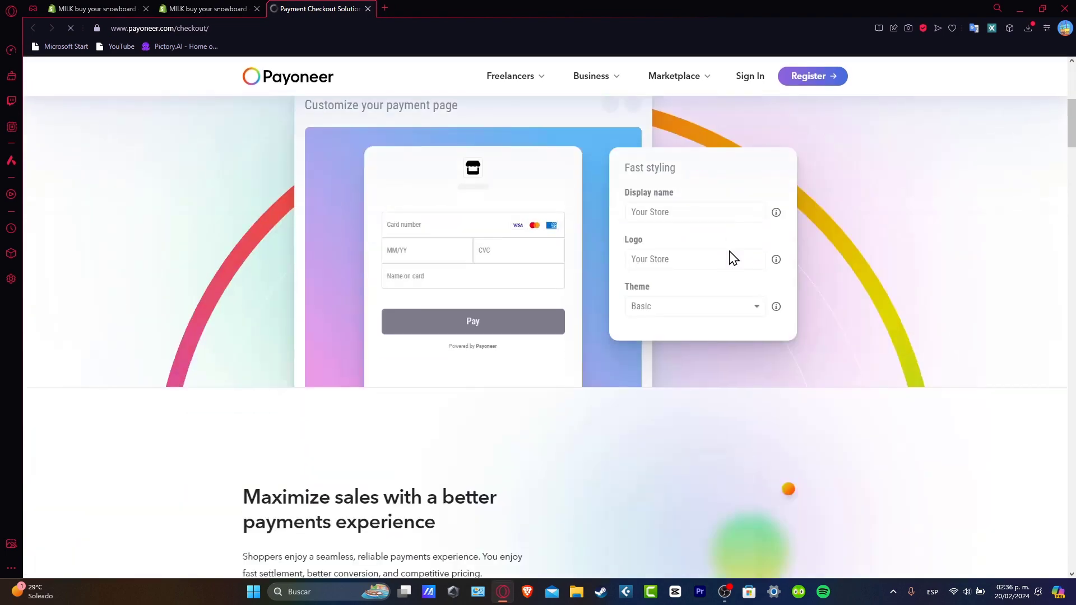
scroll(733, 258, up, 11)
scroll(728, 257, down, 10)
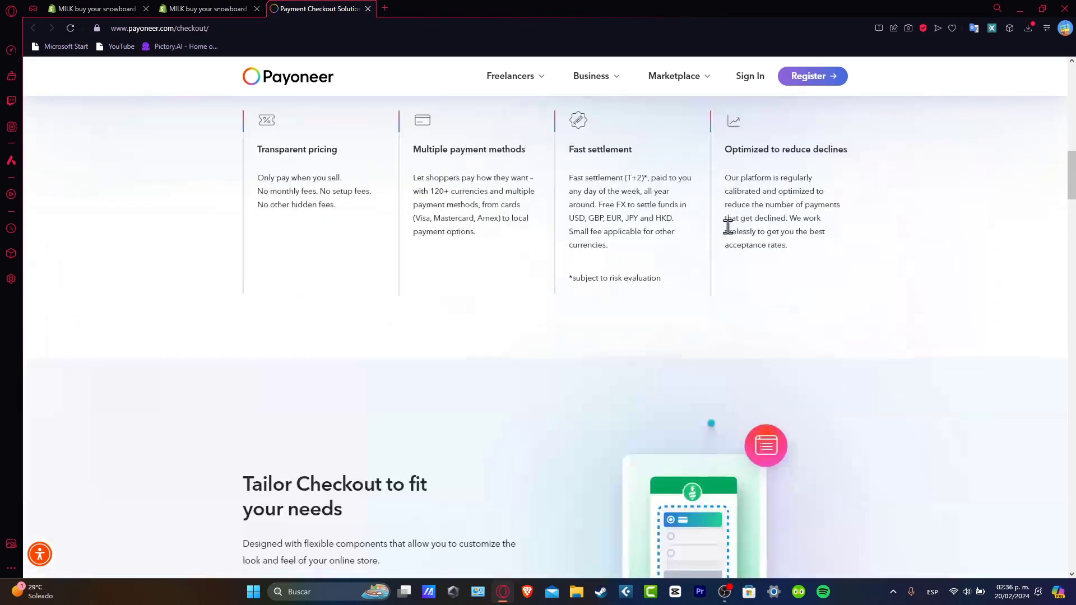
scroll(733, 219, up, 6)
mouse_move(529, 78)
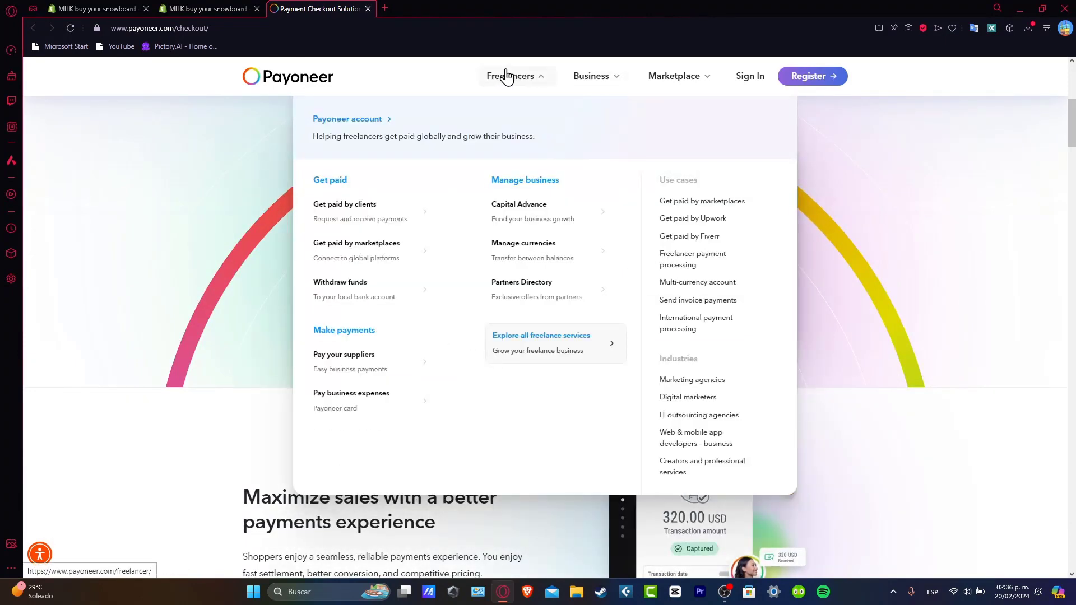
Step: Search Google for 'payoneer shopify' and open Payoneer's Shopify integration result
click(335, 31)
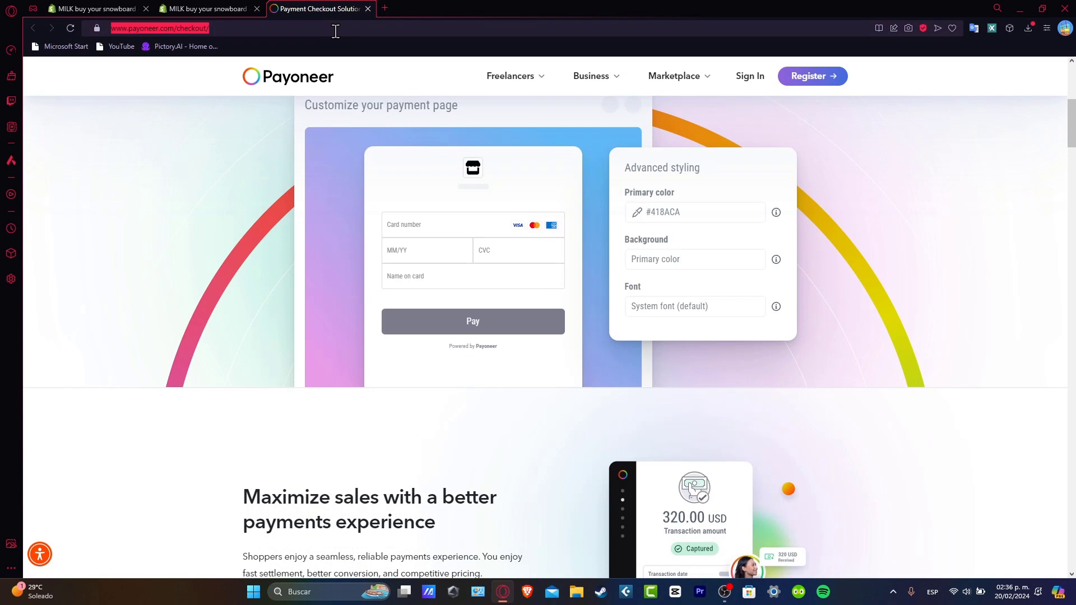
text(payonne)
key(BackSpace)
key(BackSpace)
text(e)
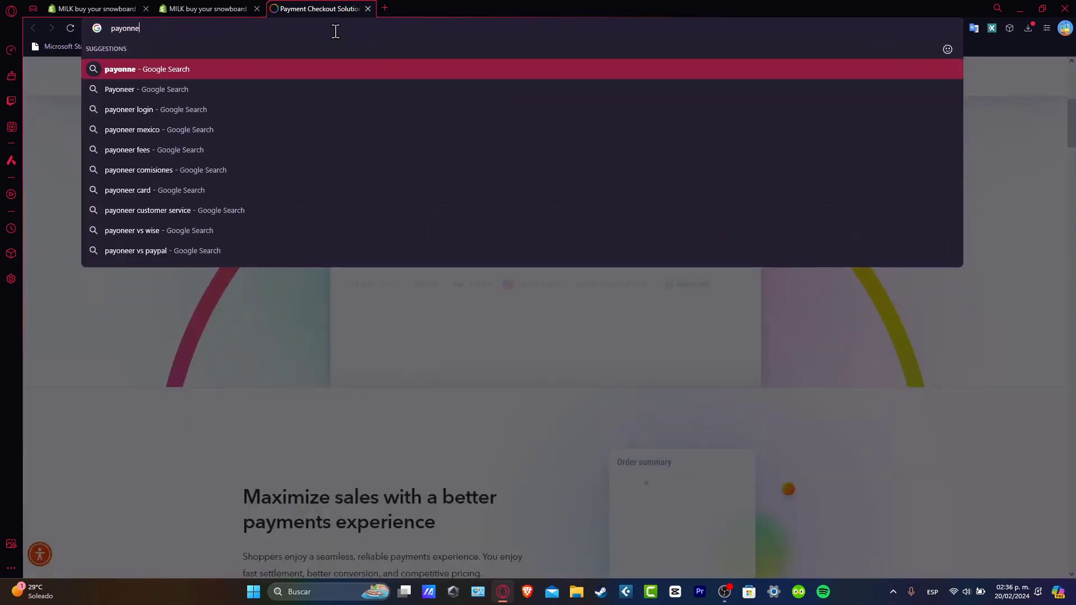
text(er shopify)
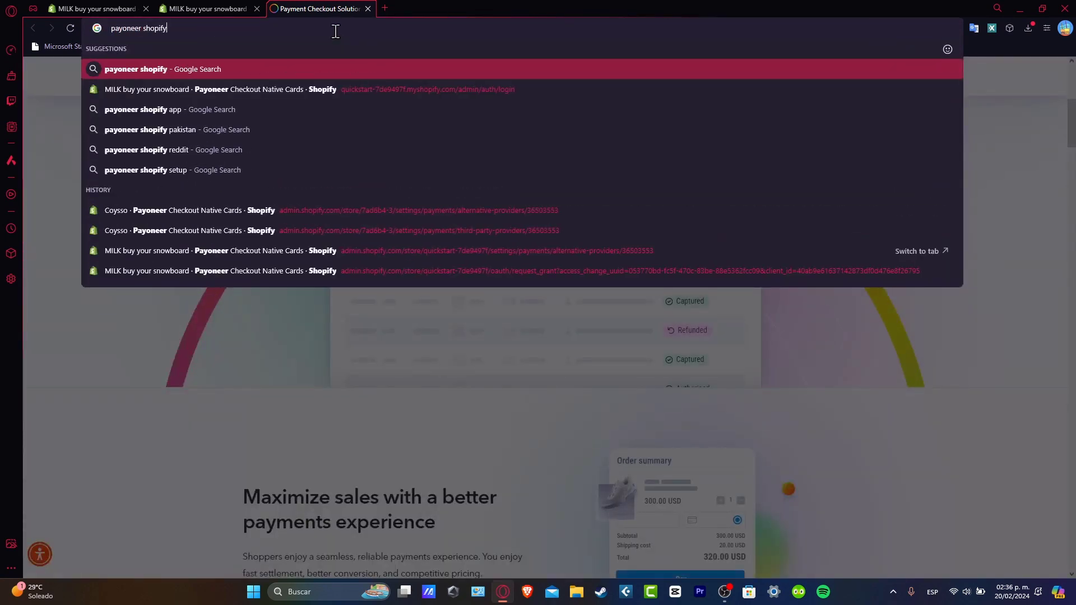
key(Return)
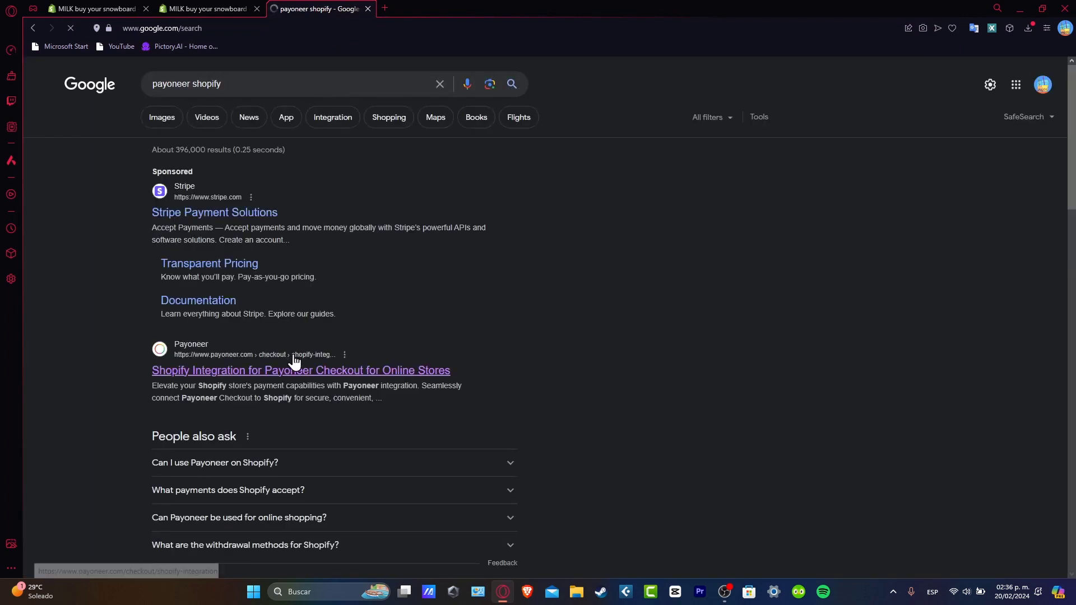
click(287, 371)
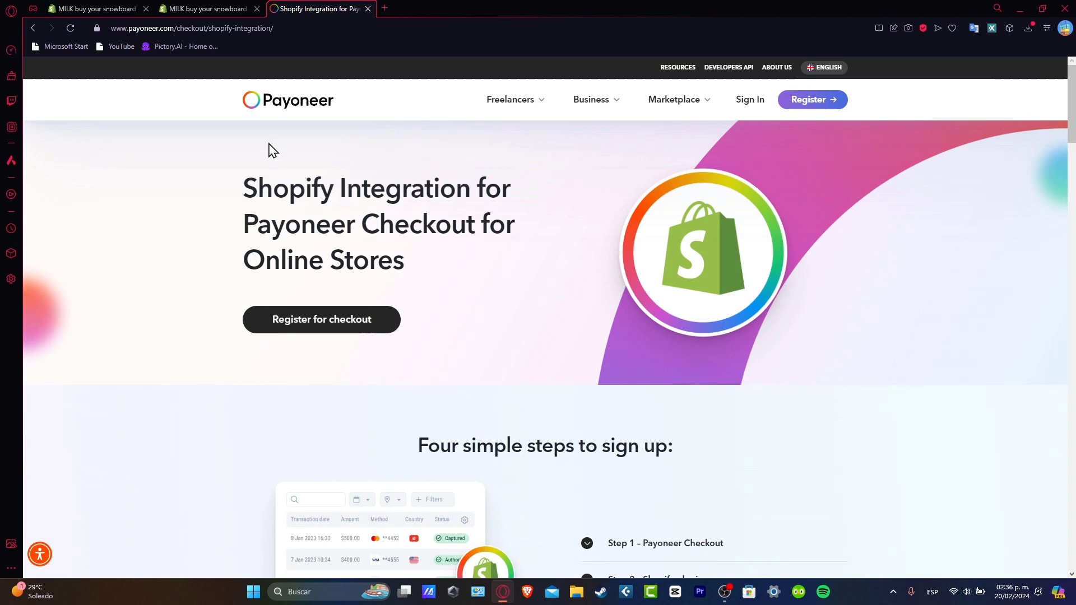
Step: Fill in the first and last name on the Payoneer Checkout registration form and submit it
scroll(711, 495, down, 3)
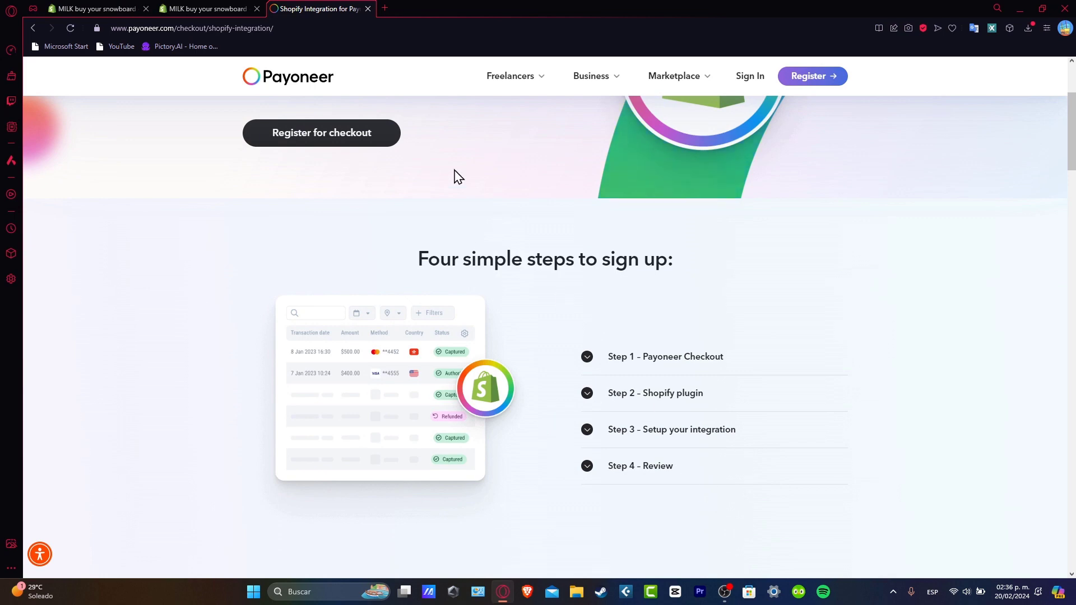
click(356, 141)
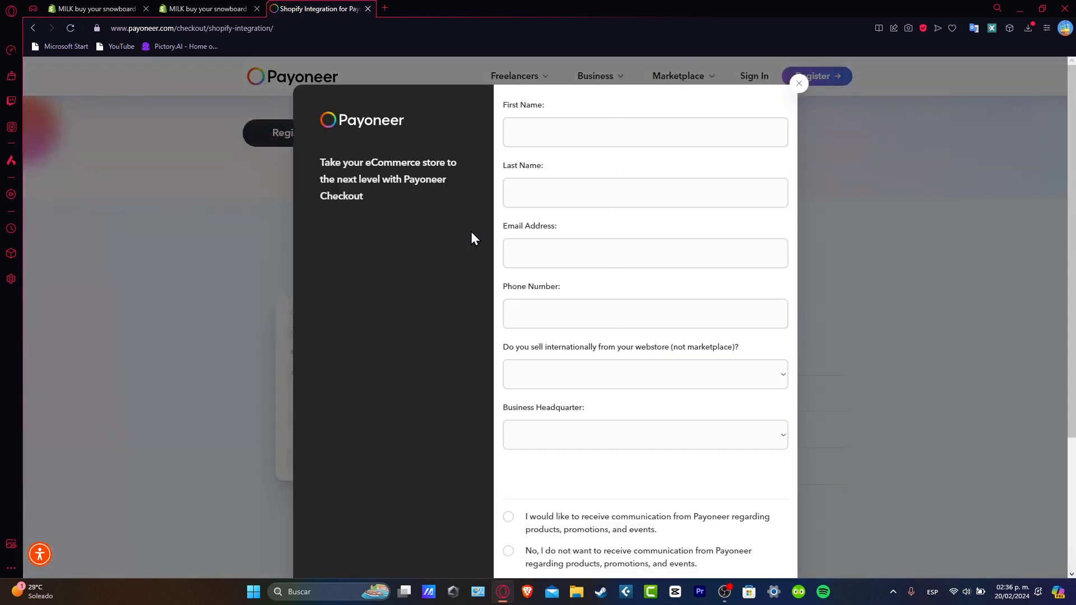
click(620, 131)
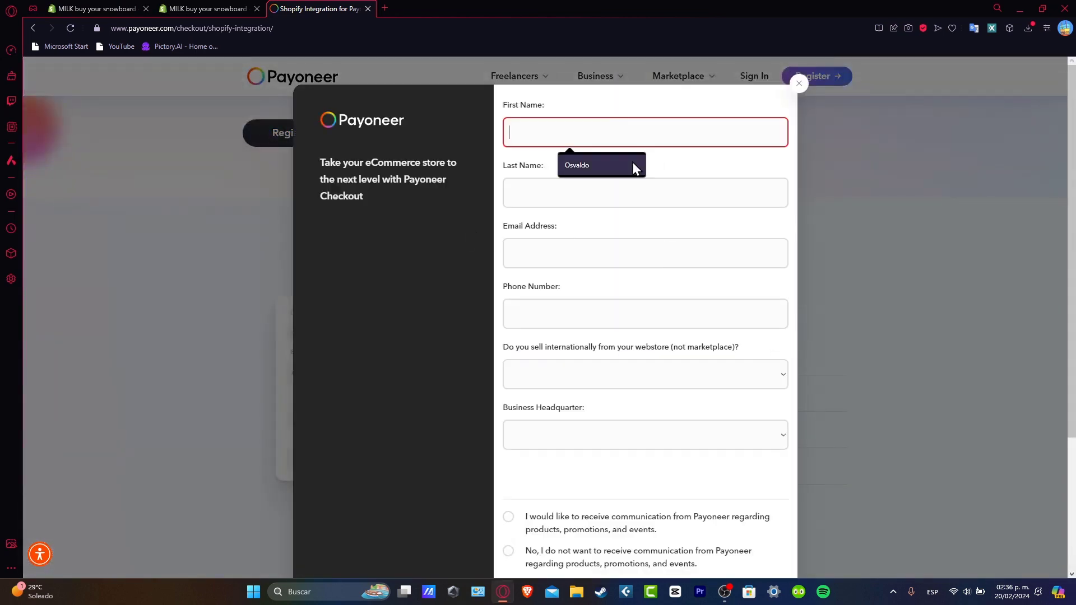
click(646, 201)
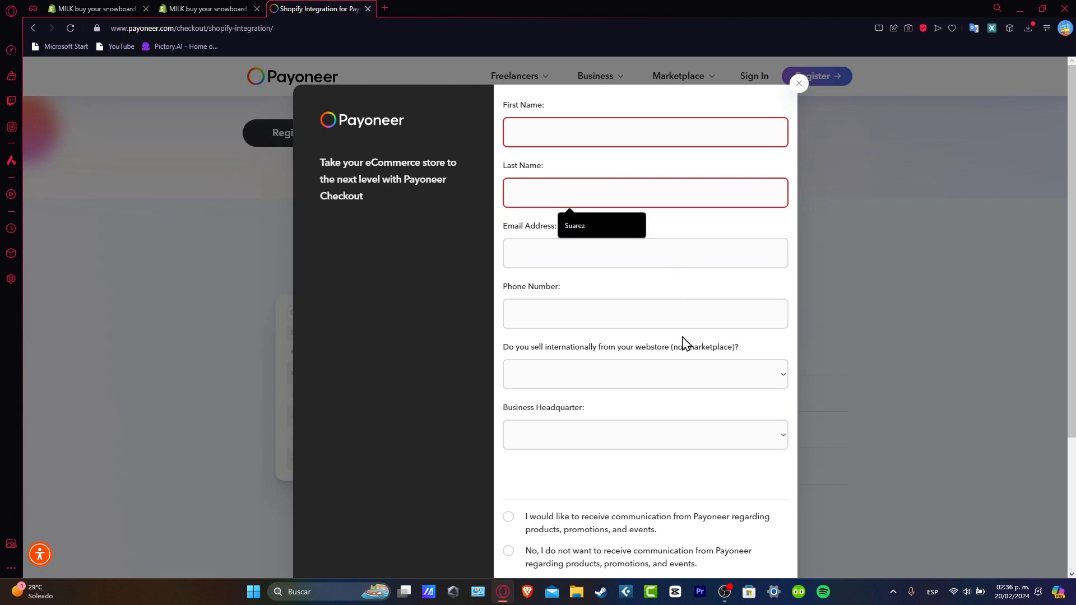
scroll(681, 336, down, 3)
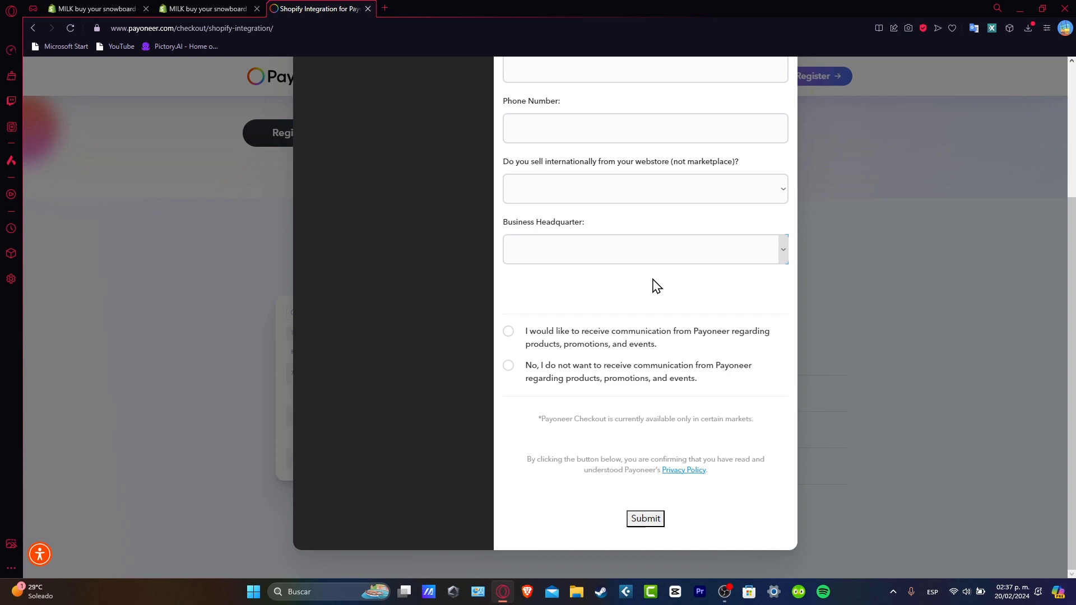
click(872, 433)
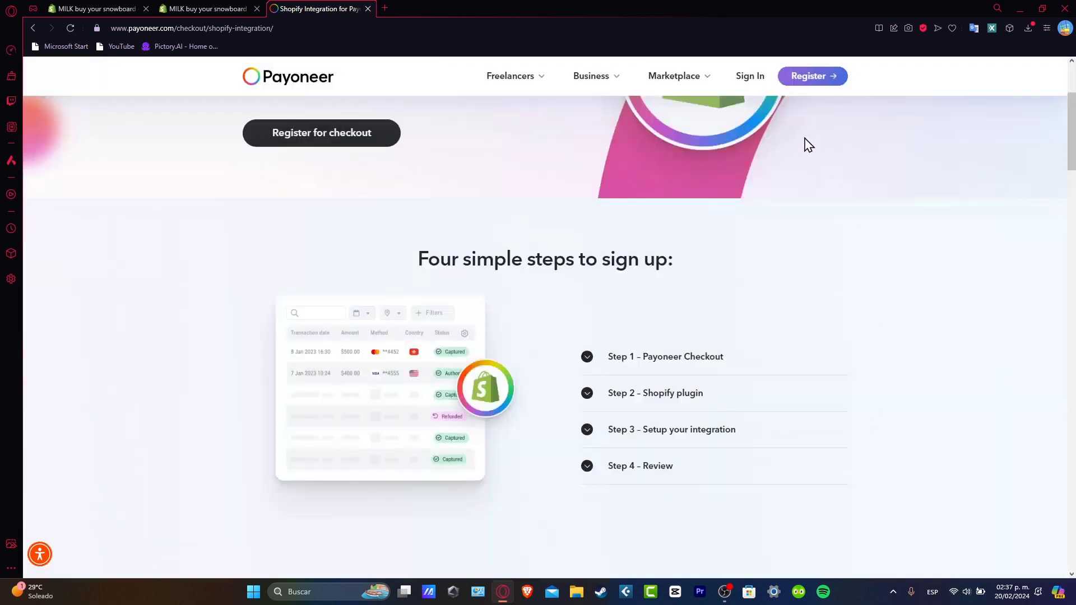
click(752, 89)
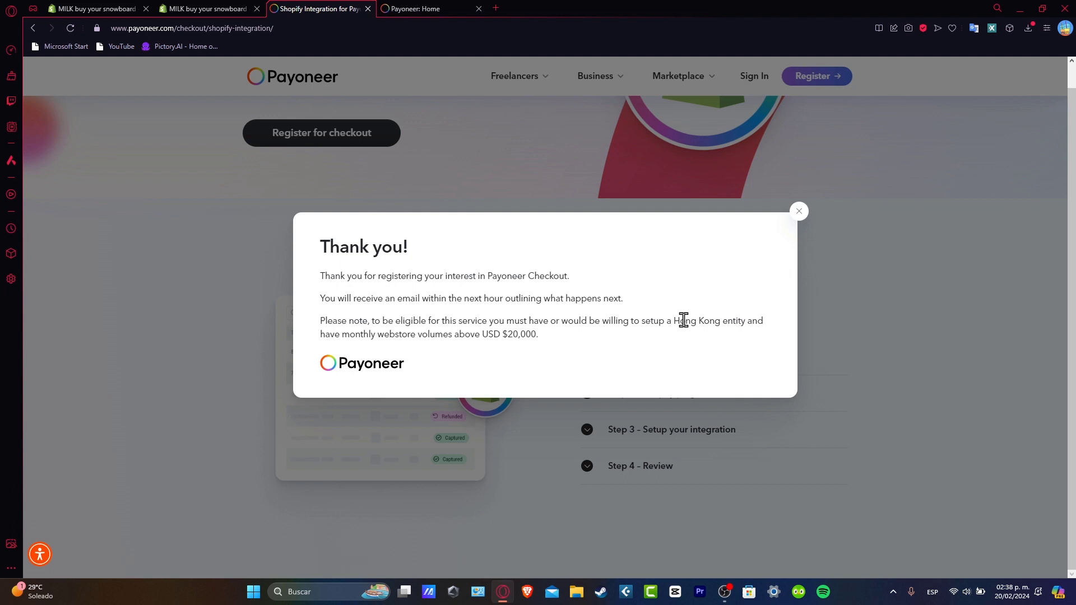
Step: Review the Hong Kong entity and monthly webstore volume requirements, then close the Thank you! dialog
drag(685, 321, 720, 321)
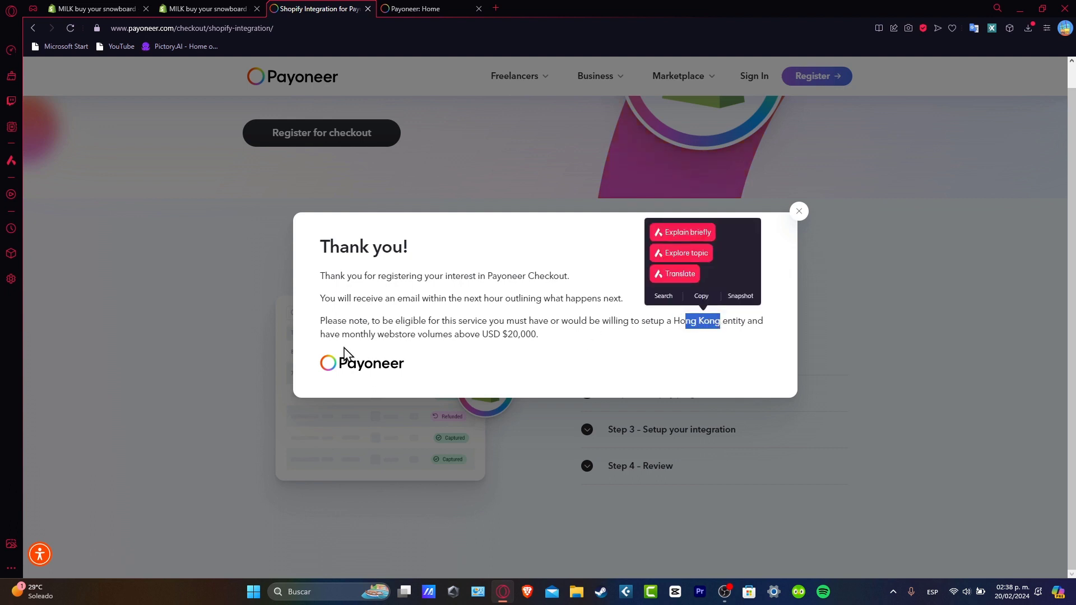
drag(363, 337, 535, 330)
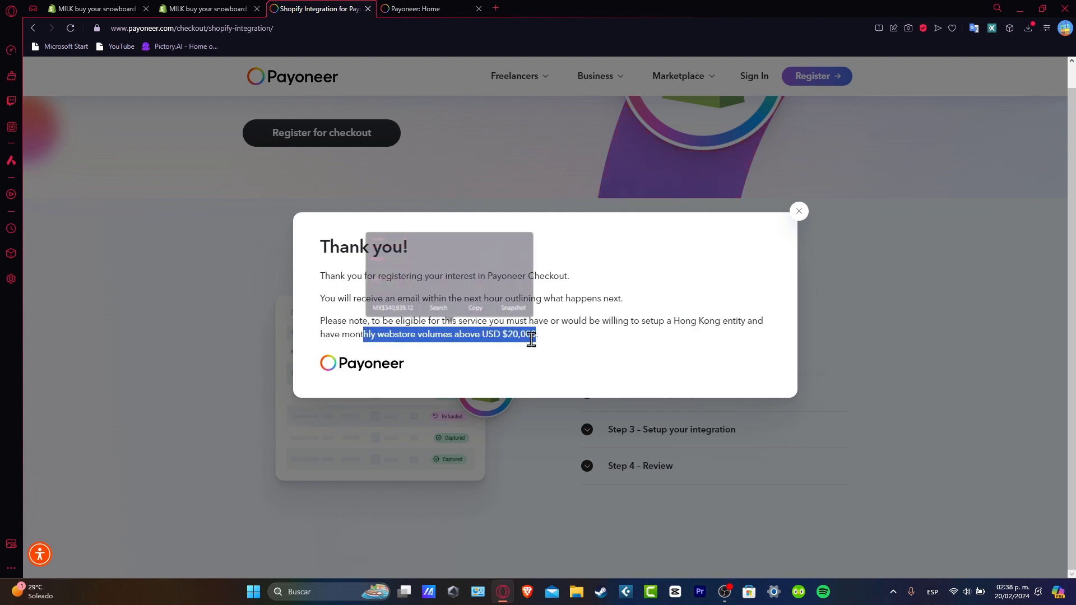
click(542, 340)
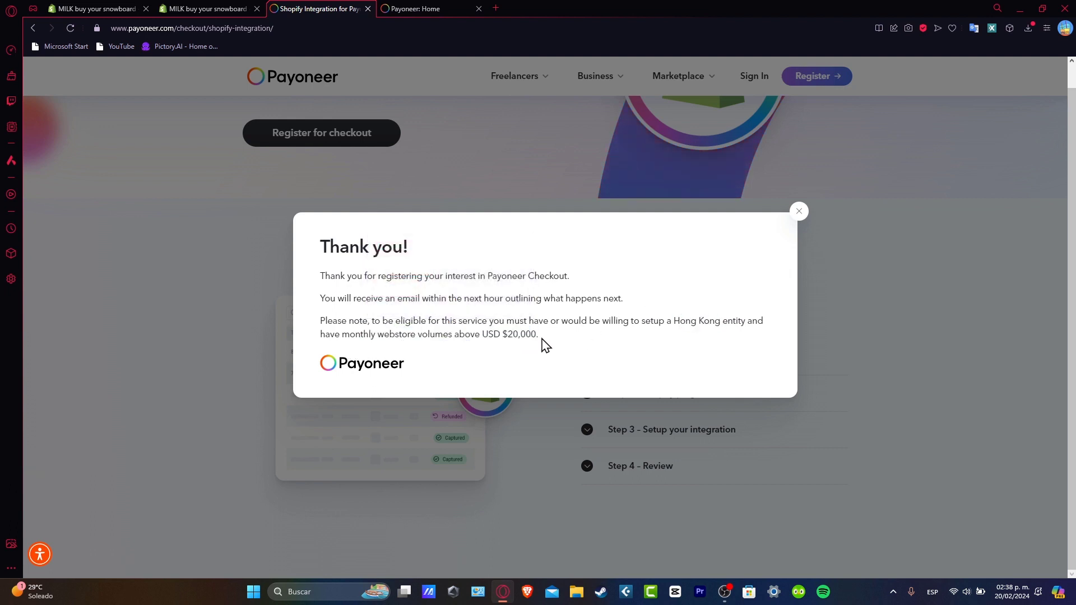
click(799, 213)
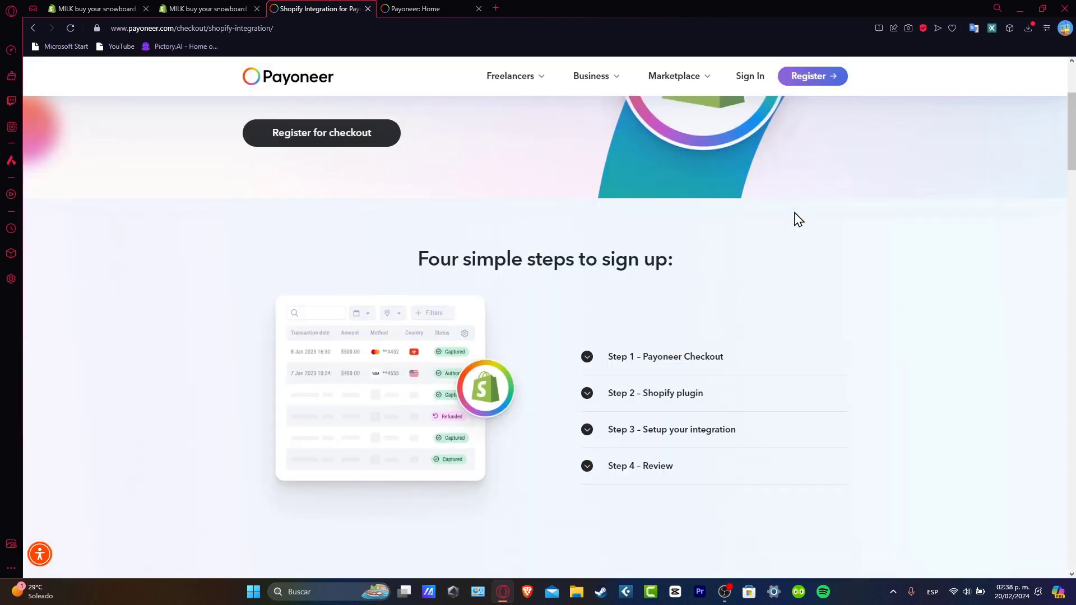
Step: In the Payoneer Home tab, go to Get paid > Receiving accounts showing the approved USA USD account
click(227, 3)
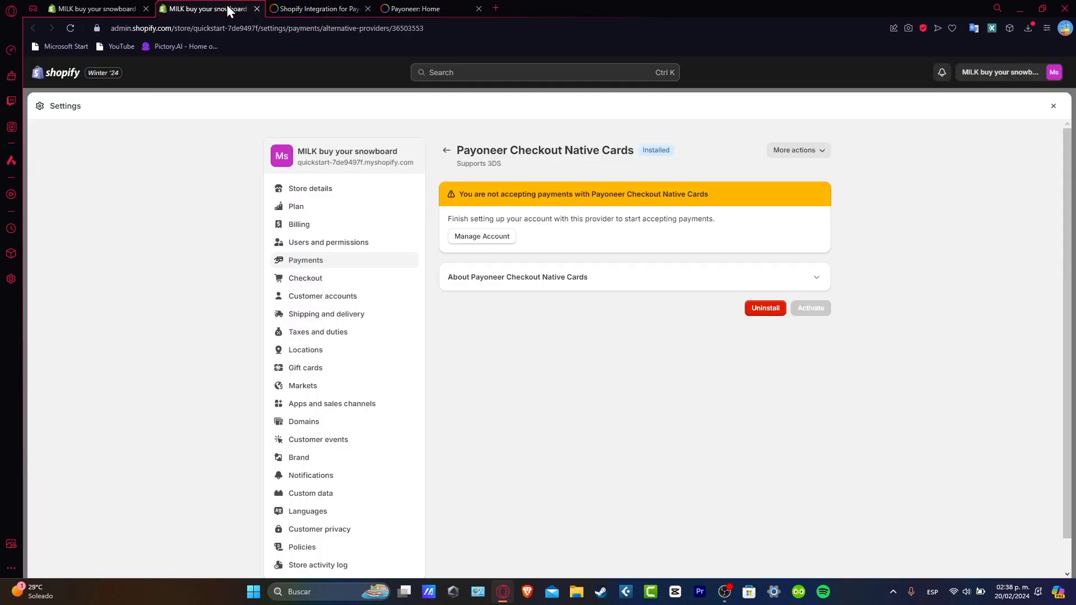
click(450, 3)
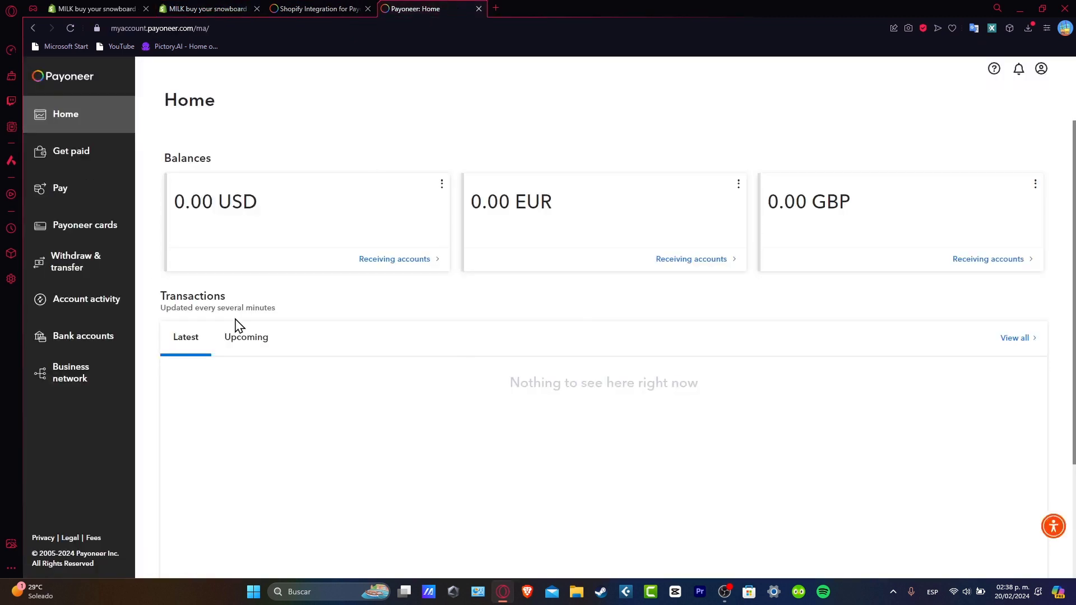
click(62, 163)
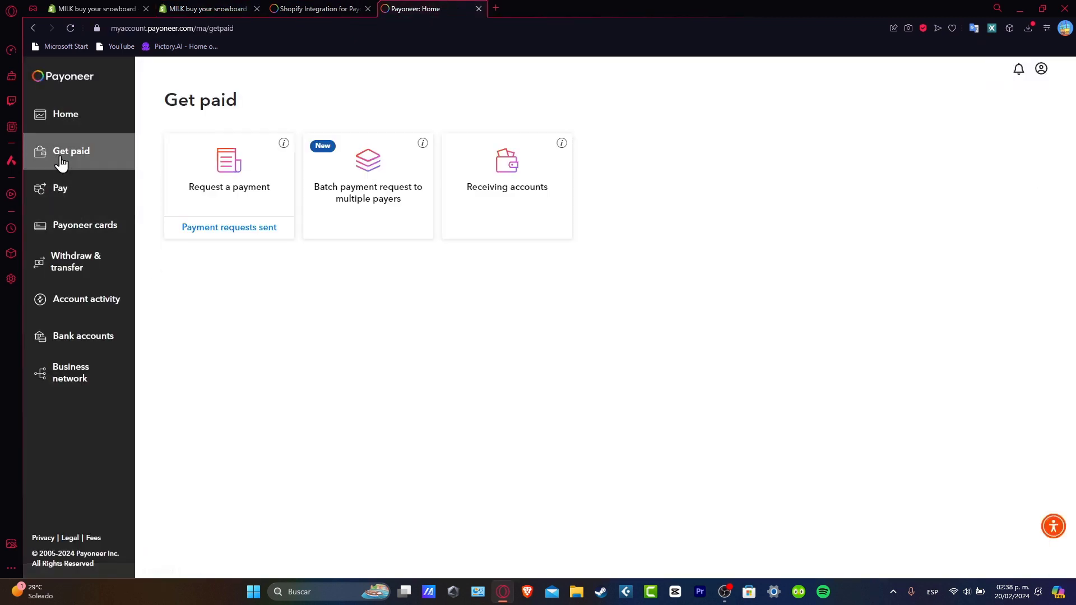
click(198, 175)
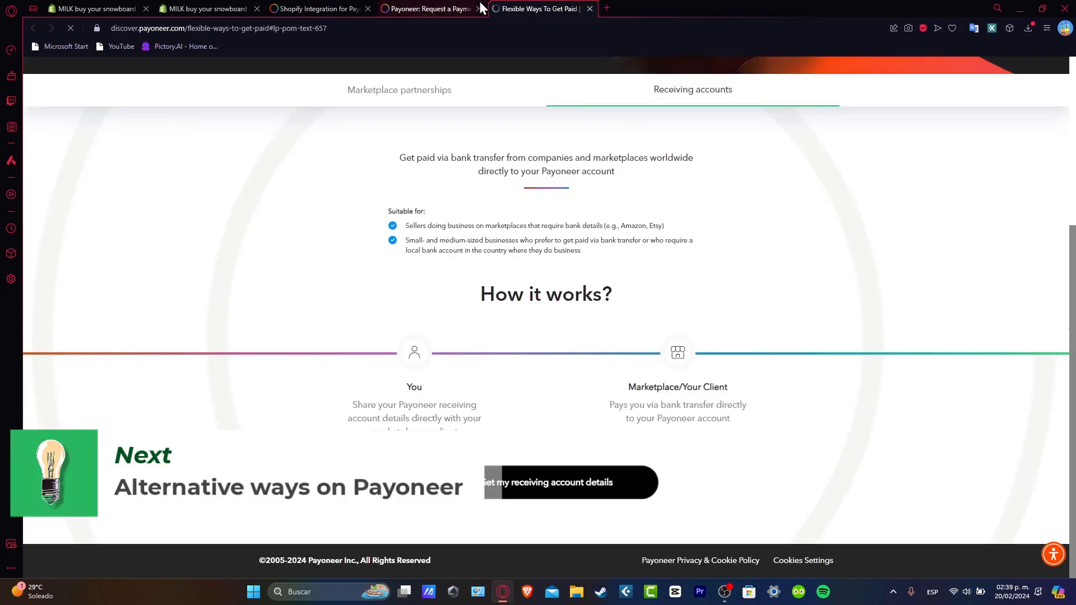
click(555, 474)
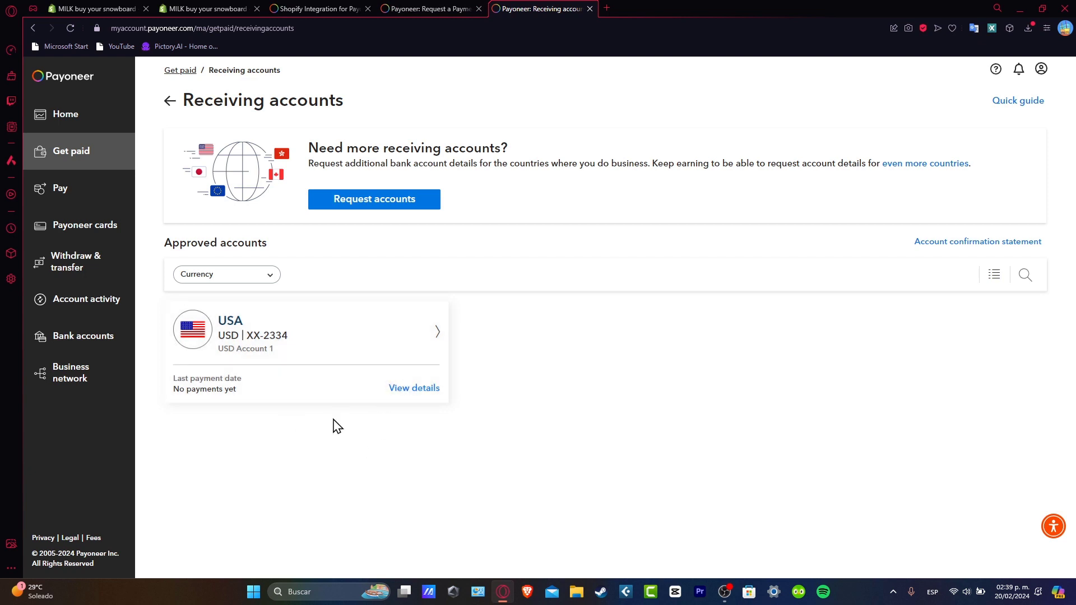
Step: Return to the main Payments settings and choose Bank Deposit as a new manual payment method
click(212, 6)
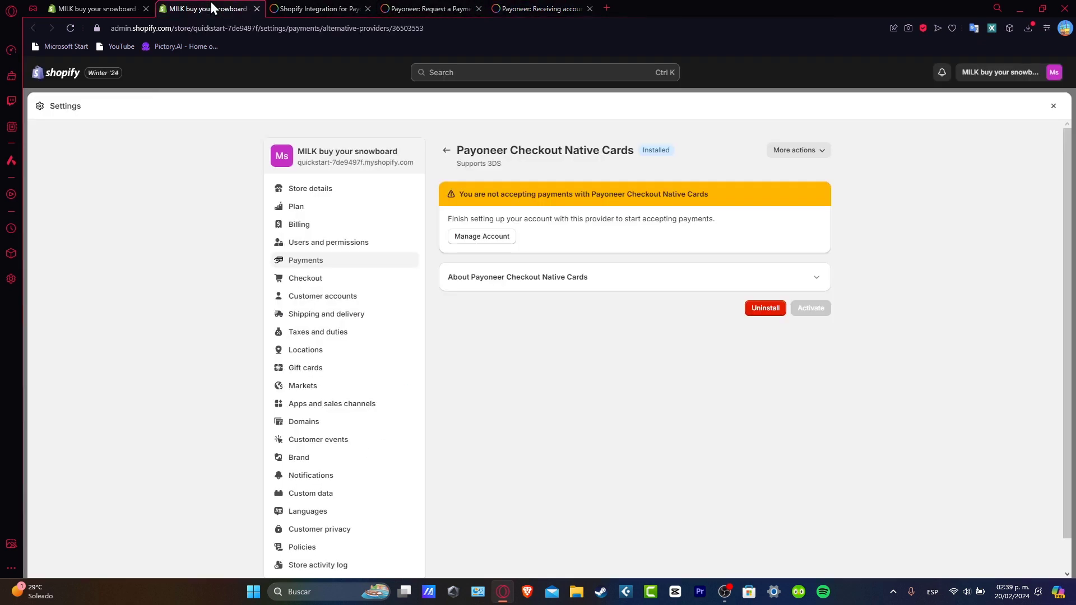
click(447, 159)
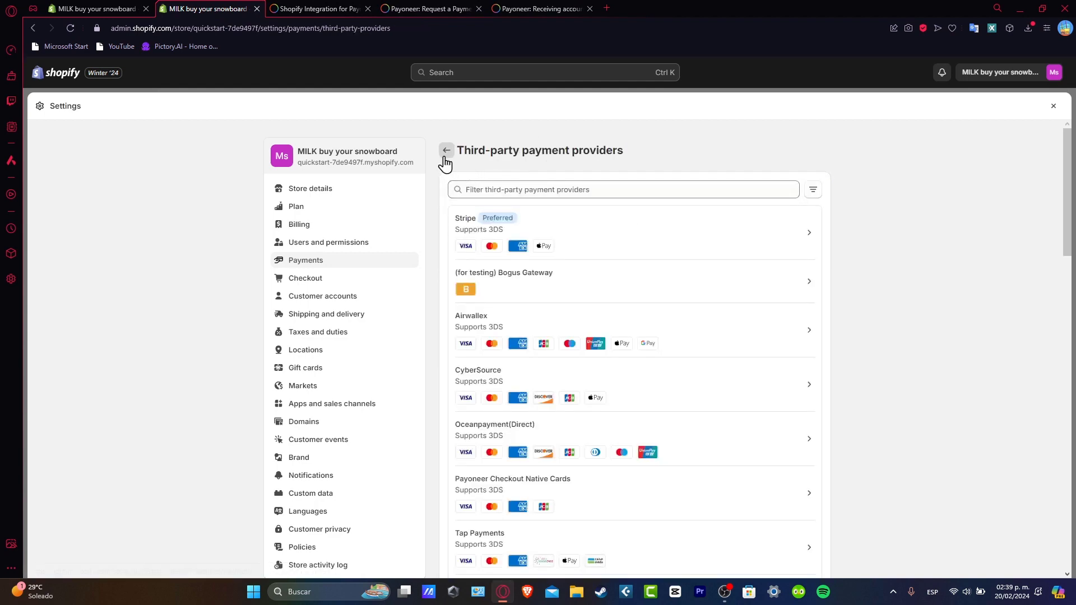
click(446, 156)
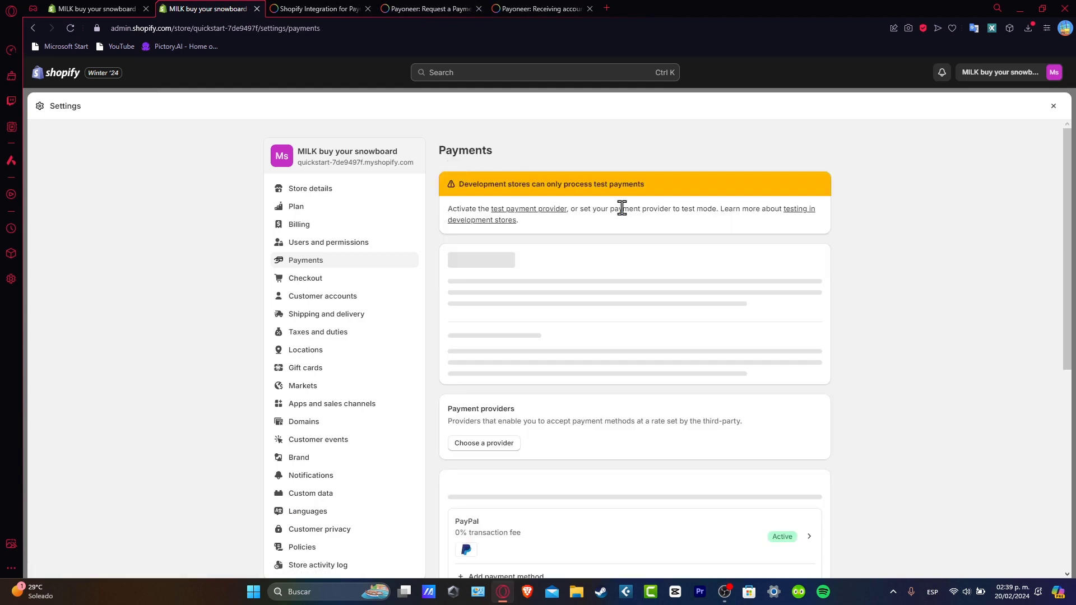
scroll(636, 223, down, 5)
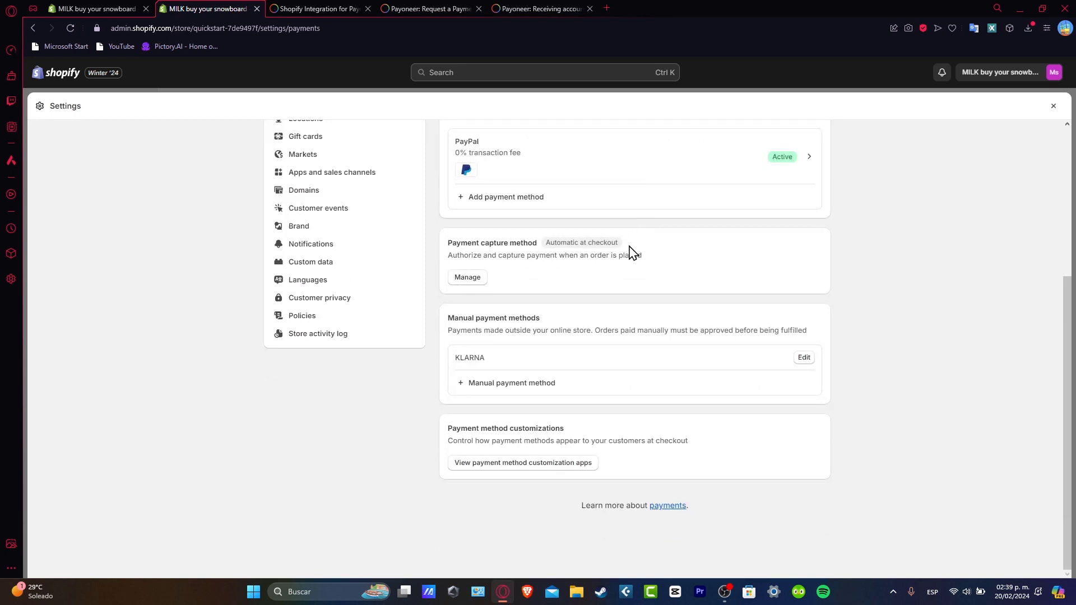
click(536, 398)
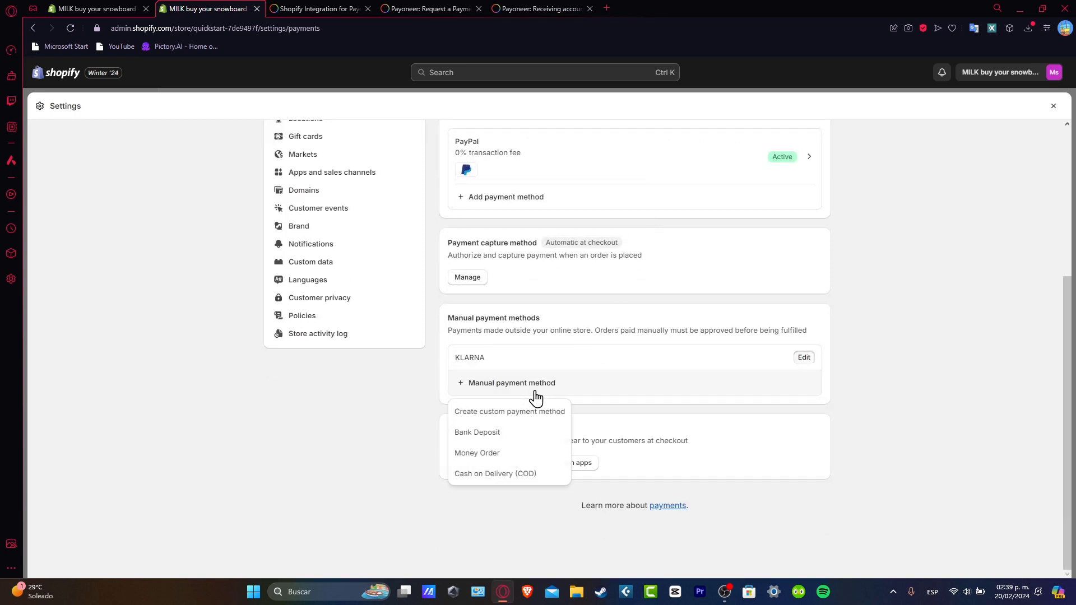
click(545, 432)
Step: Describe Bank Deposit as 'Payoneer payment methods', add three-step instructions including a payment e-mail, and activate it
click(501, 296)
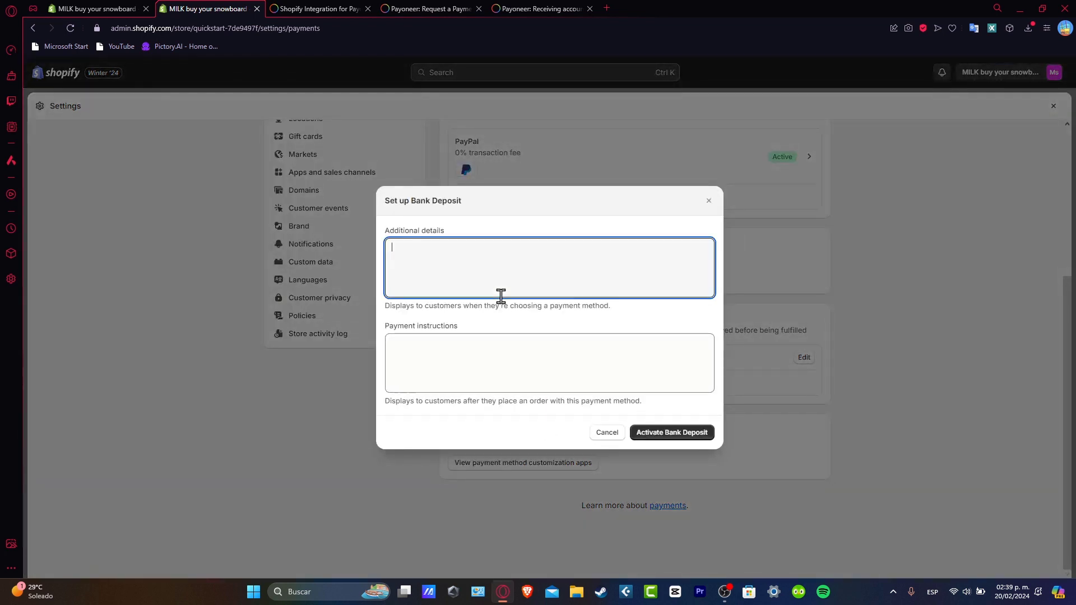
text(Payoneer payment methods)
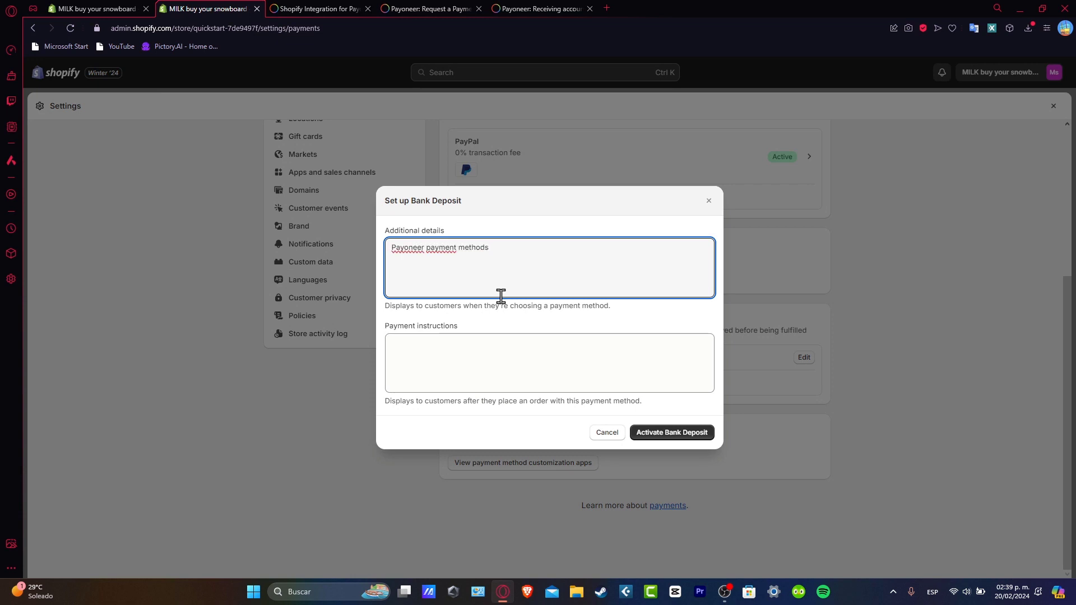
click(524, 344)
text(1)
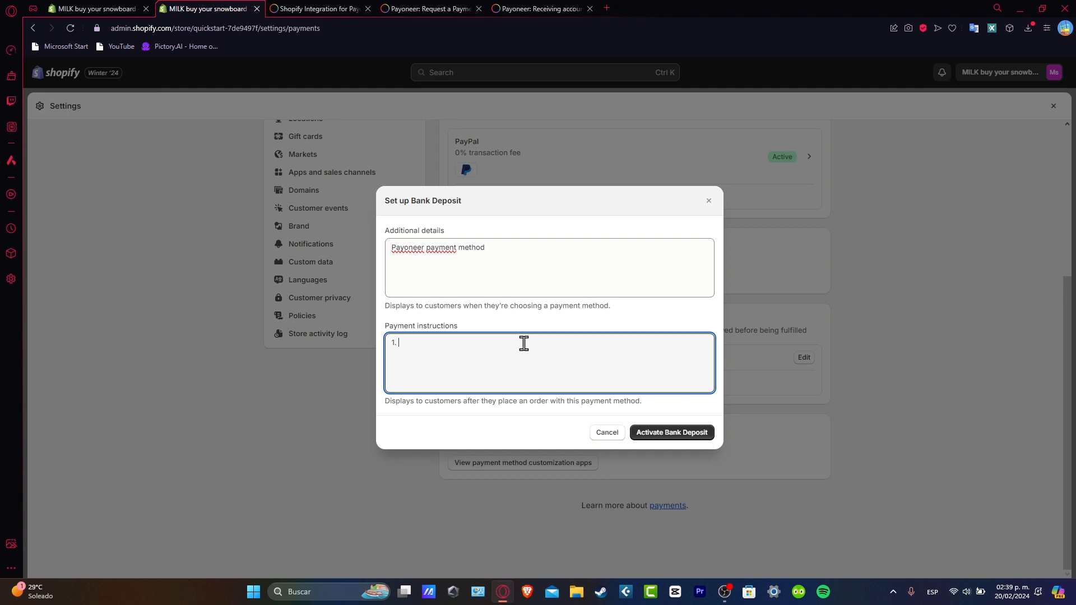
text(. add to cart)
text( 2. pay )
text(via example)
text(@example.com)
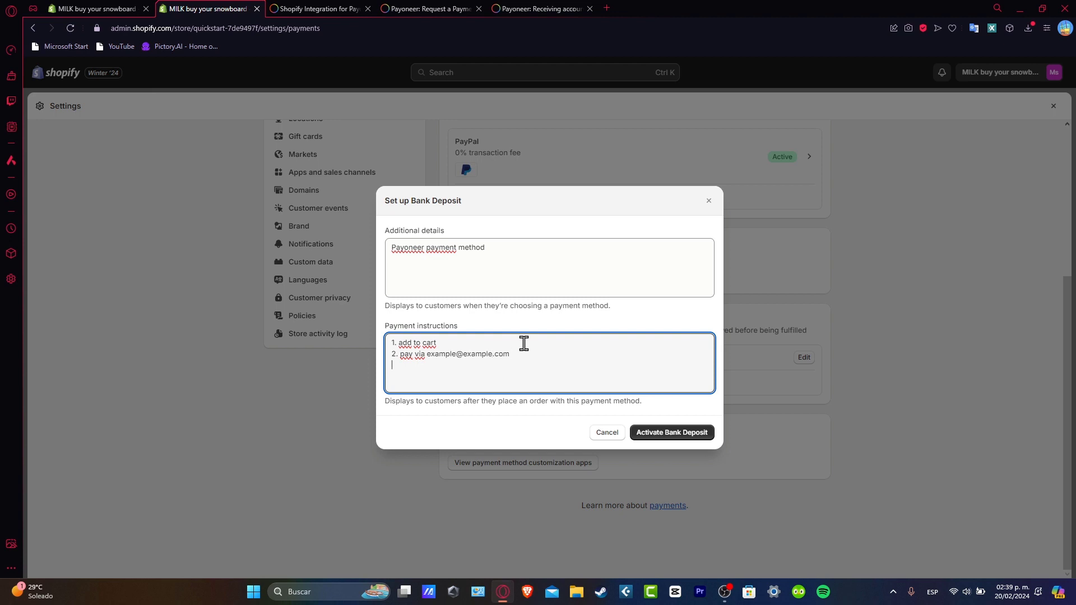
text( 3. import the details)
click(699, 436)
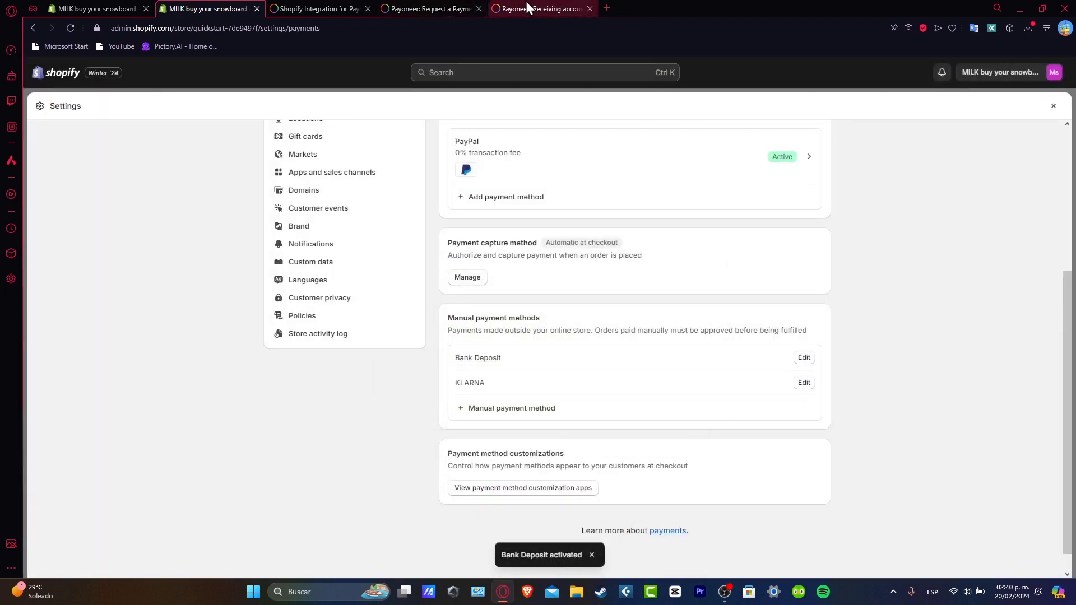
click(526, 8)
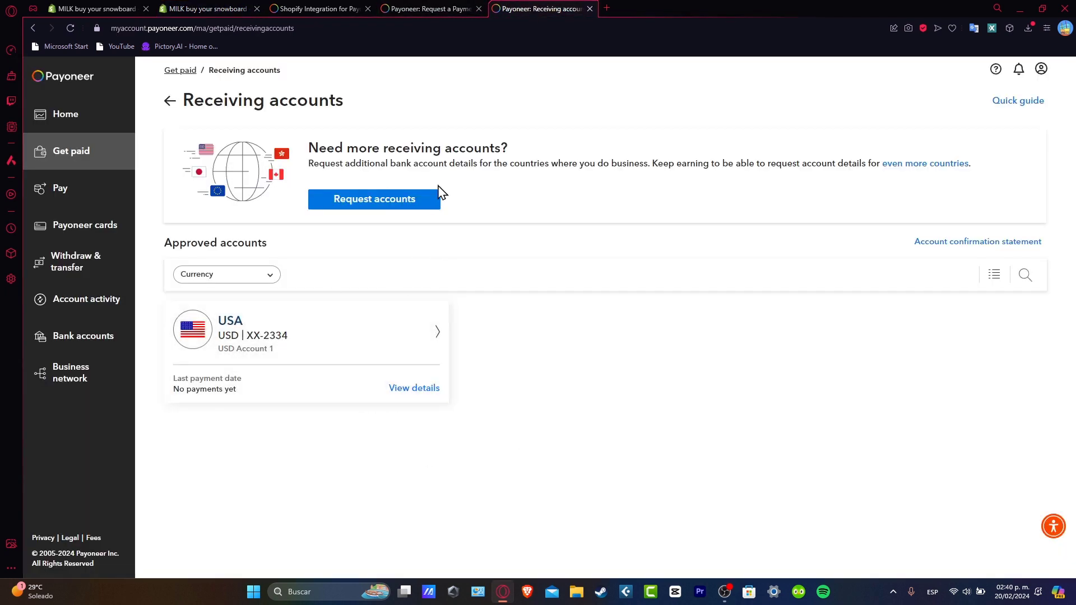
click(316, 4)
click(237, 7)
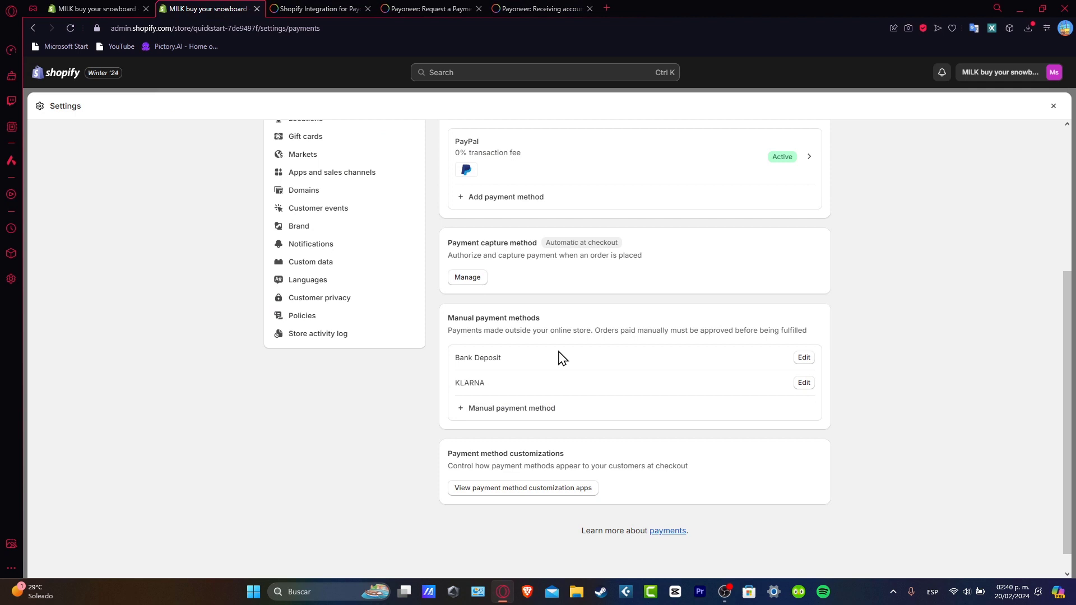
click(804, 360)
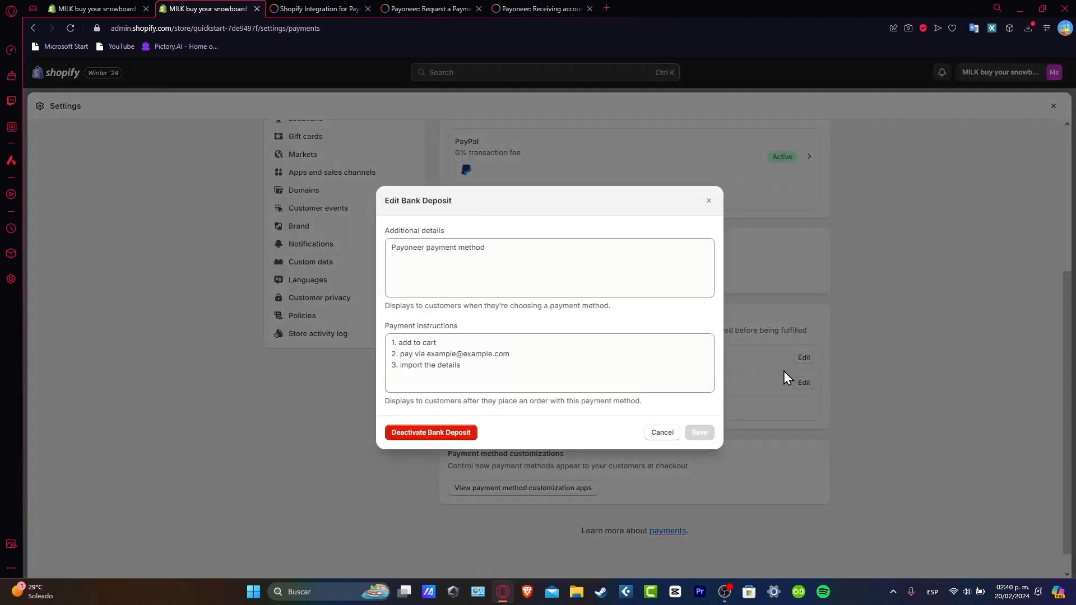
click(663, 433)
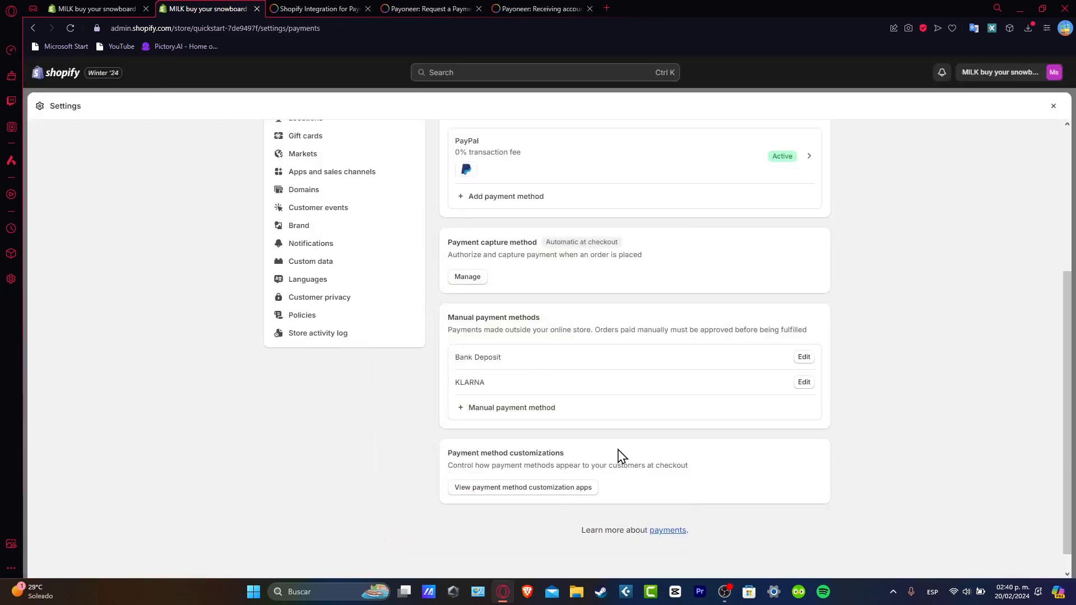
scroll(583, 463, up, 4)
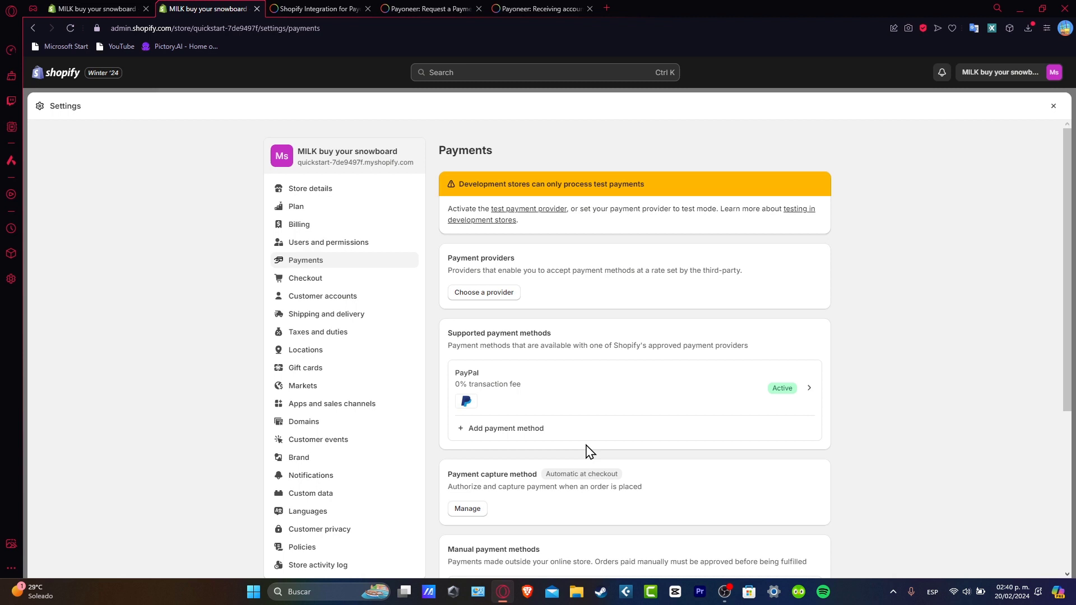
Step: Browse the provider list and filter it by Apple Pay and Google Pay, leaving only Airwallex
click(507, 292)
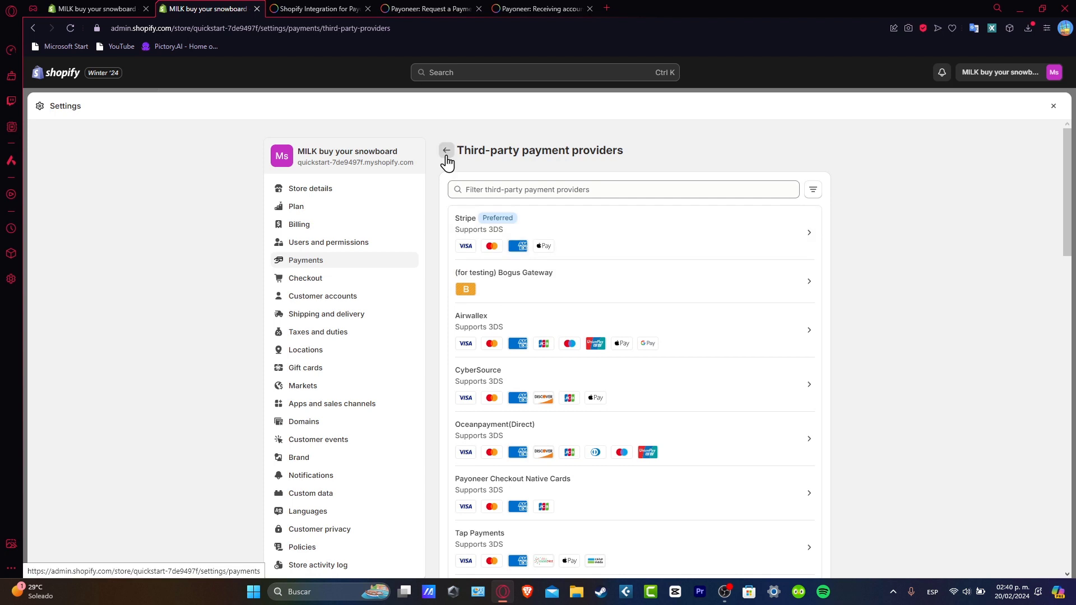
click(816, 194)
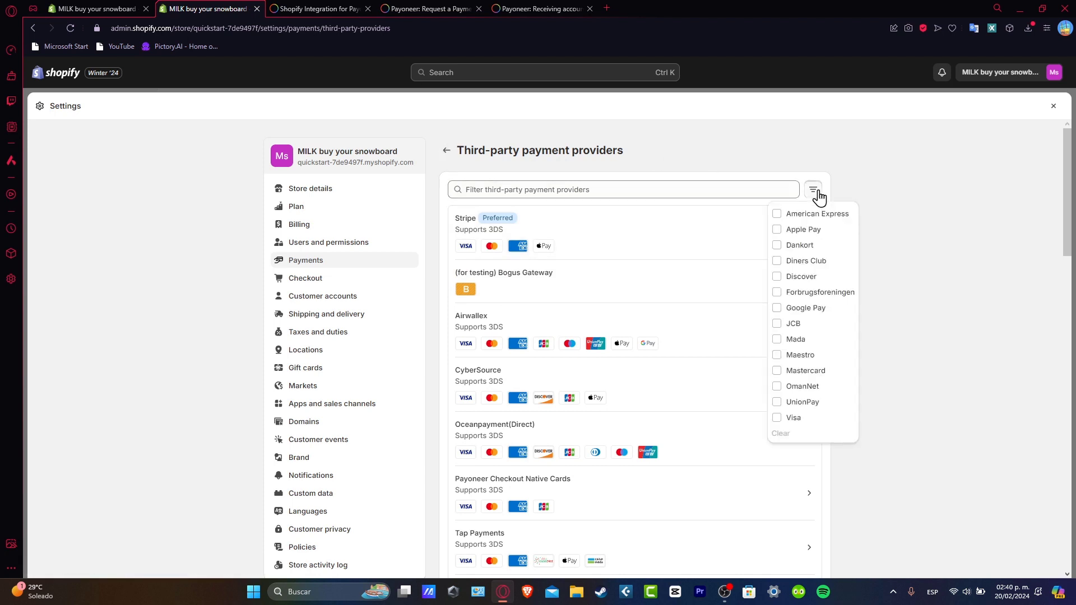
click(813, 236)
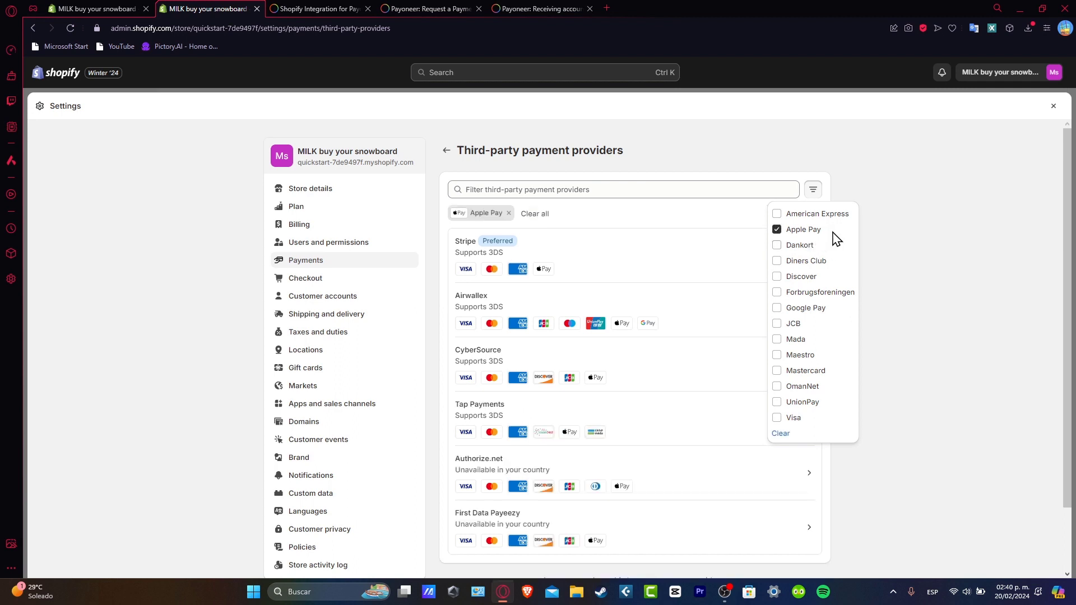
click(825, 312)
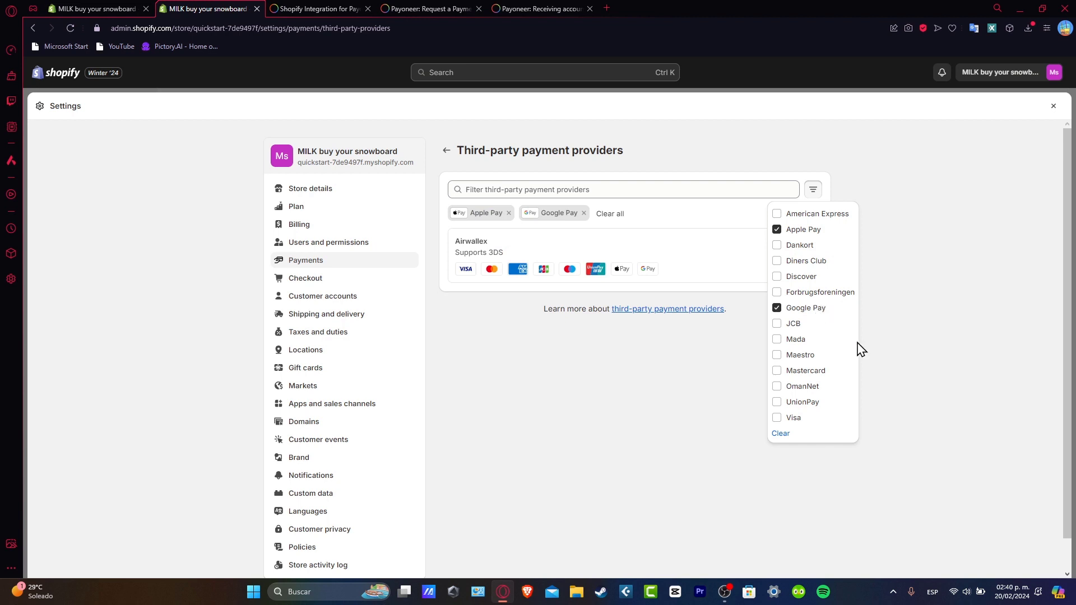
Step: View the Airwallex provider page, then go back to the full providers list
click(537, 248)
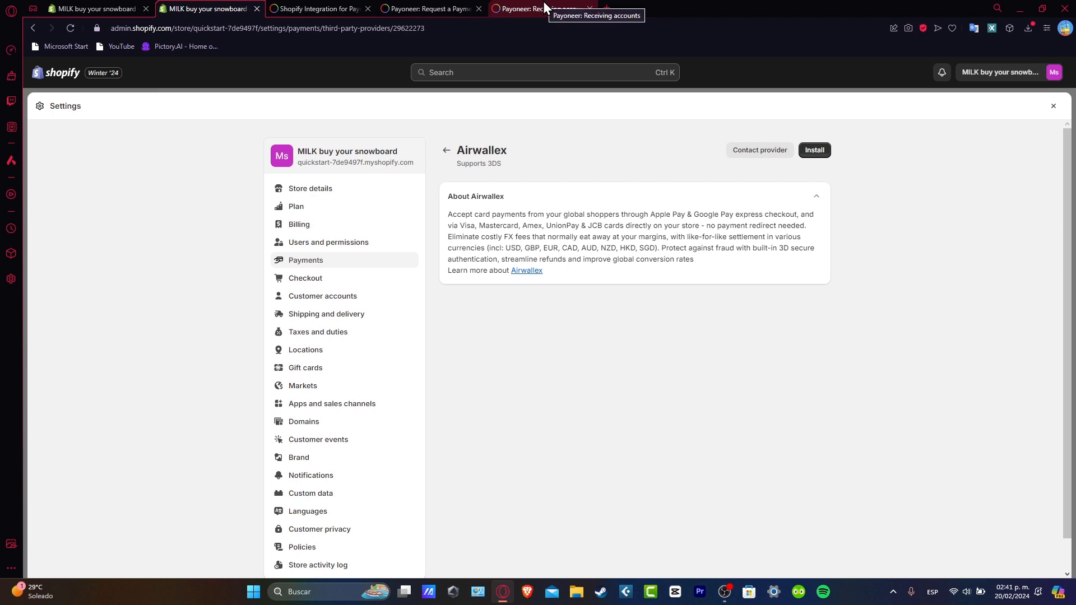
click(449, 151)
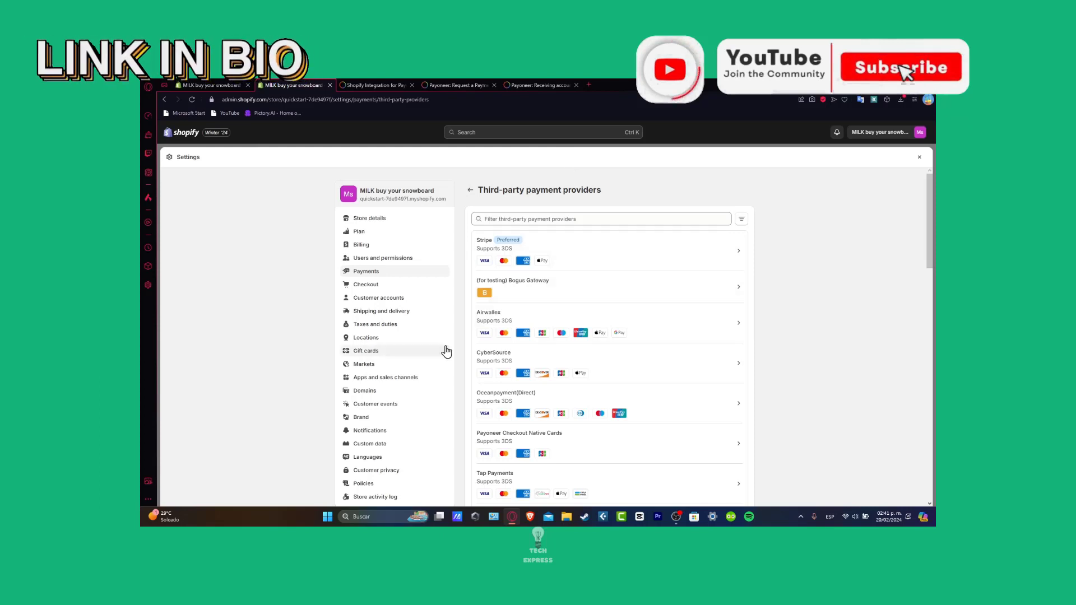
Step: Open the Domains page from the Settings sidebar
click(391, 393)
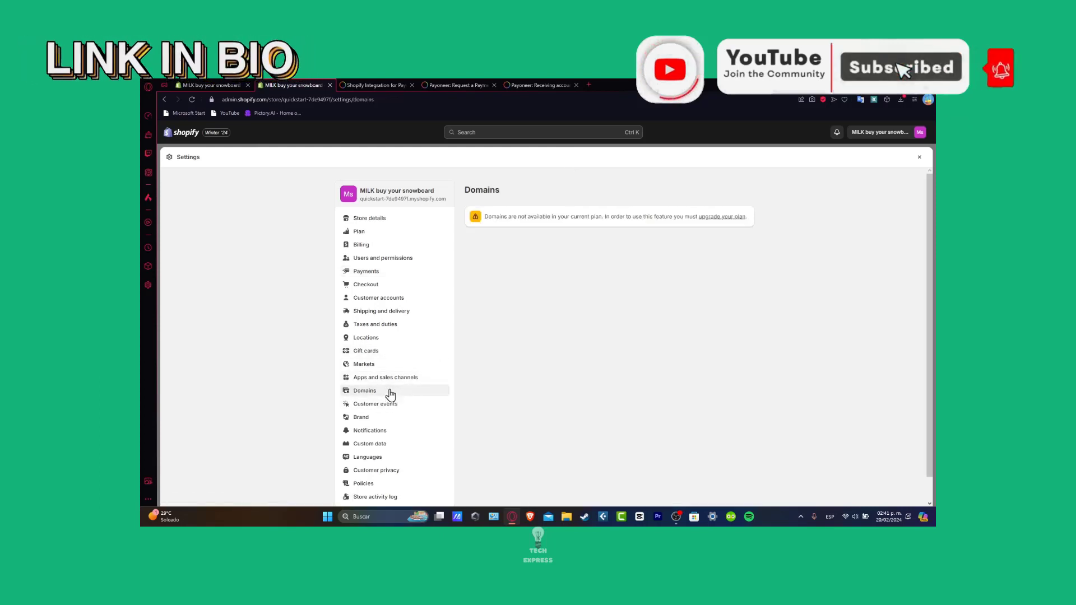